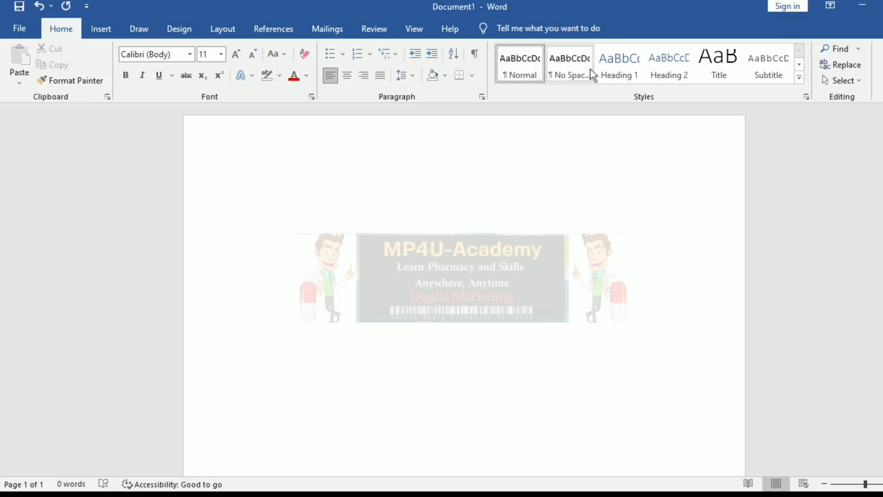
# - Try the Heading 1 style on the empty paragraph, restore the Normal style, and open and close the Find pane
pyautogui.click(602, 74)
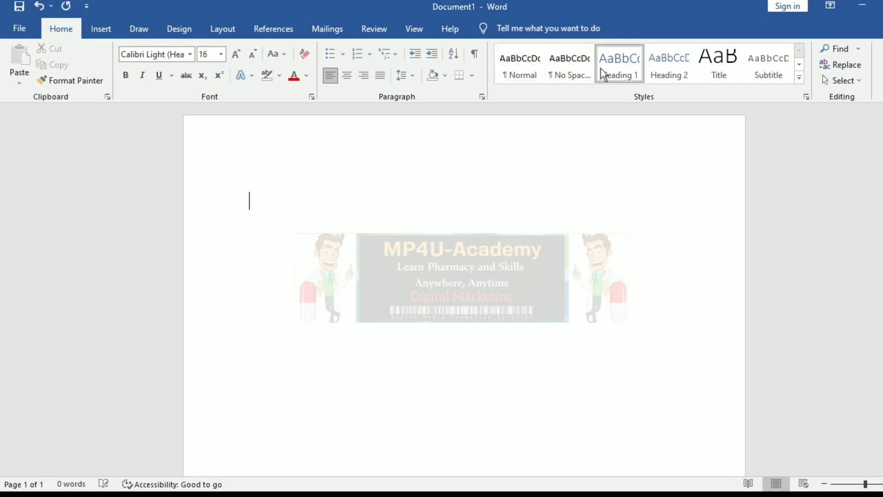
pyautogui.click(534, 69)
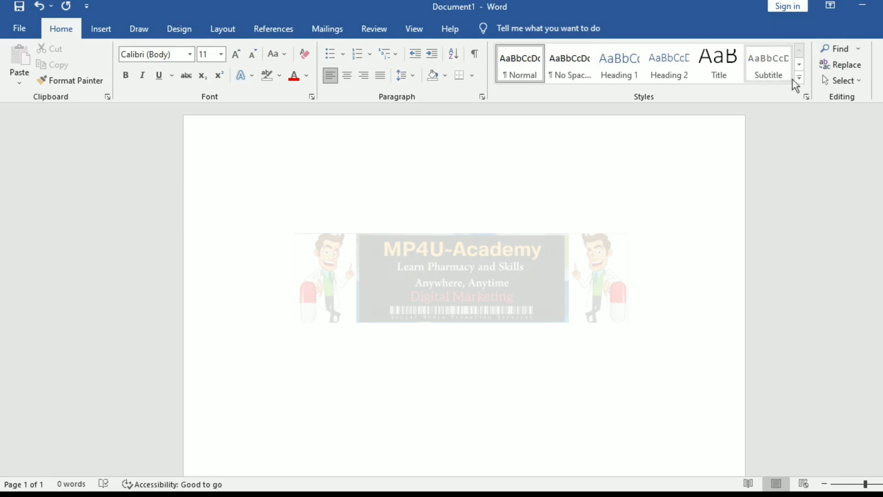
pyautogui.click(840, 48)
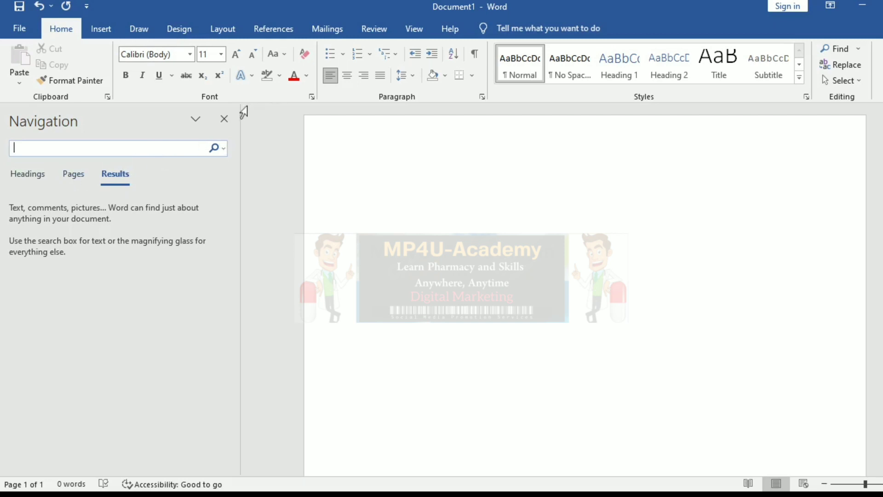
pyautogui.click(226, 119)
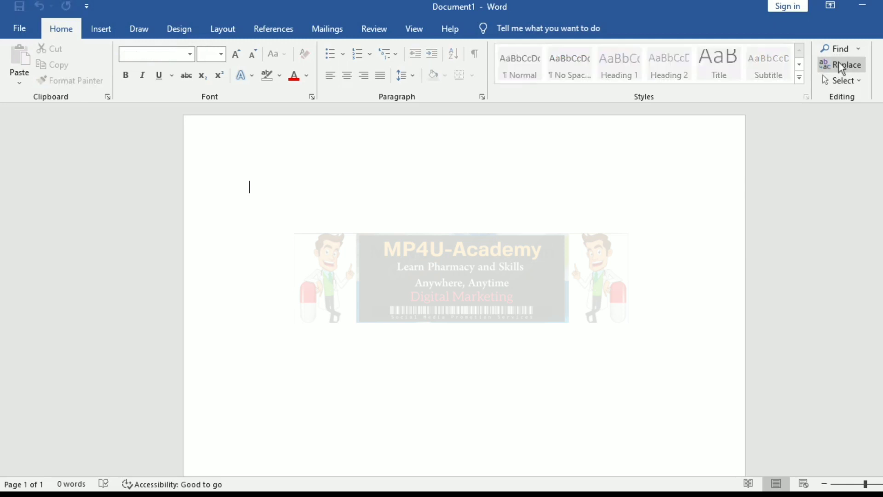
pyautogui.write('3')
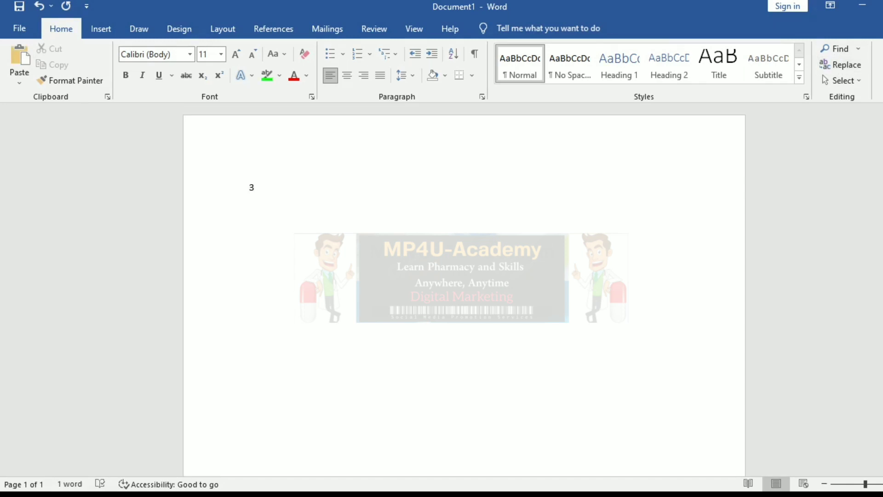
pyautogui.press('BackSpace')
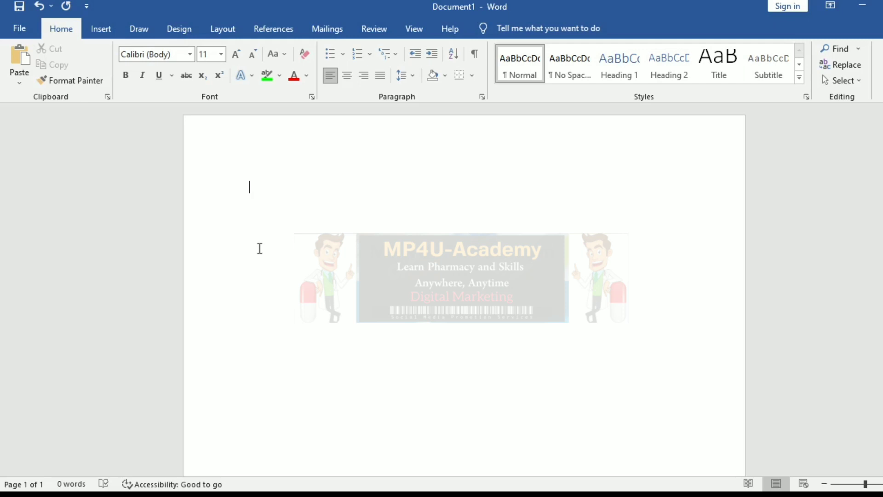
# - Generate five paragraphs of sample text with the formula =rand(5)
pyautogui.write('=rand')
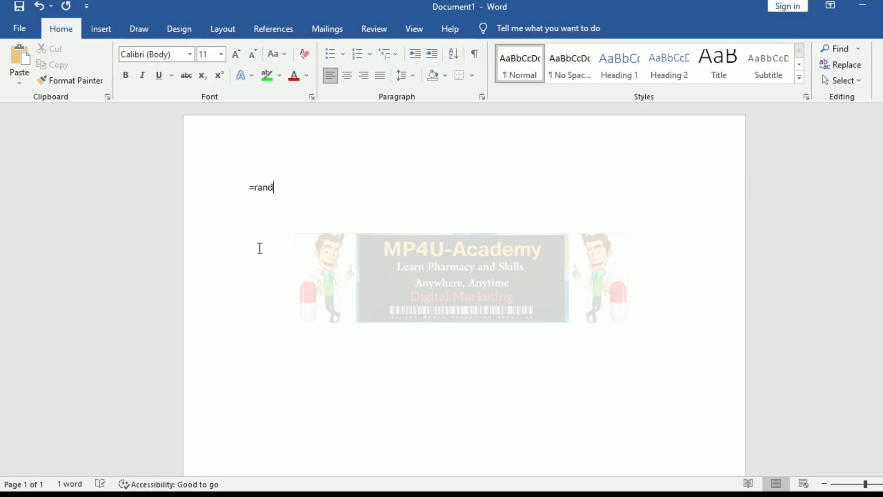
pyautogui.write('(5)')
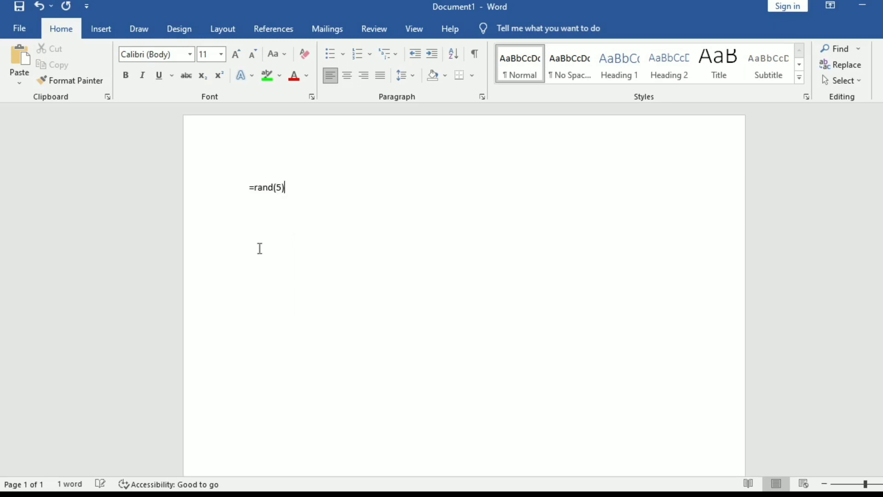
pyautogui.press('Return')
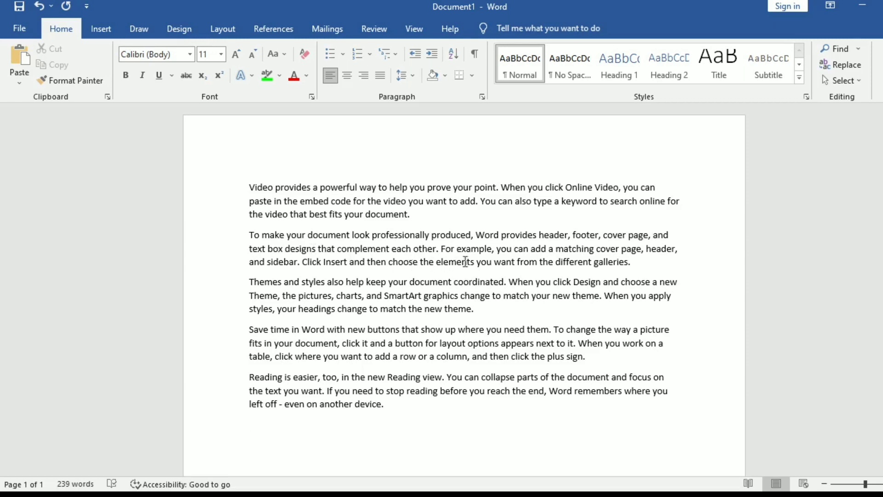
# - Copy the first paragraph, paste it on a new line at the end of the document, and undo the paste
pyautogui.click(415, 217)
pyautogui.moveTo(415, 217); pyautogui.dragTo(244, 189)
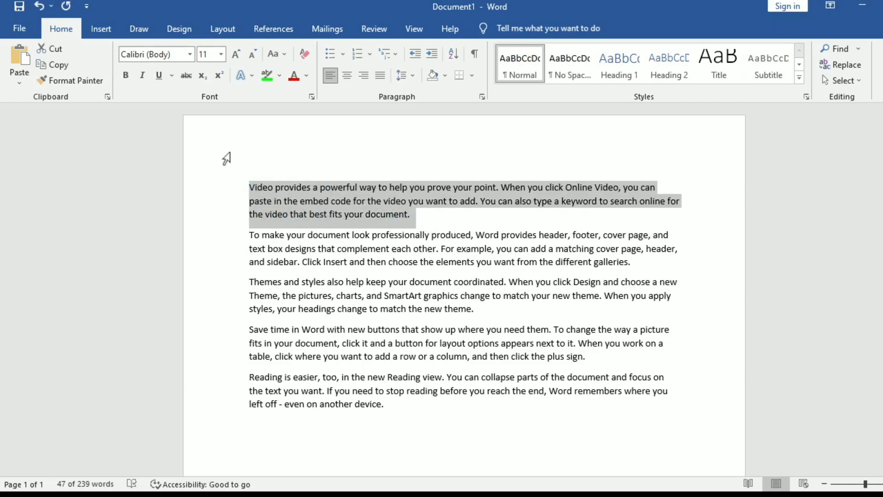
pyautogui.click(64, 68)
pyautogui.click(407, 416)
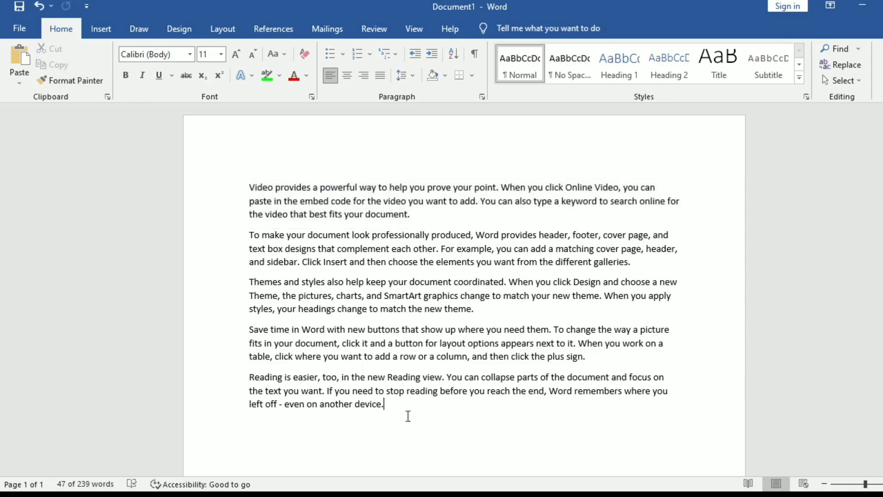
pyautogui.press('Return')
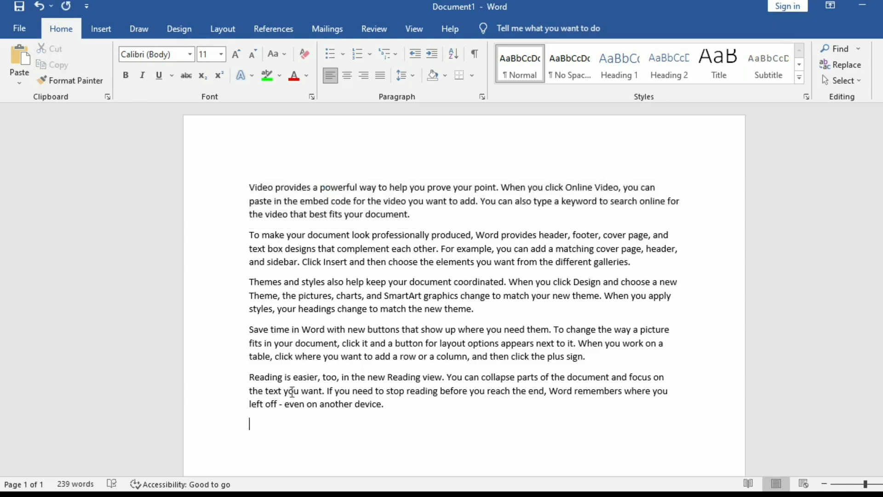
pyautogui.click(20, 57)
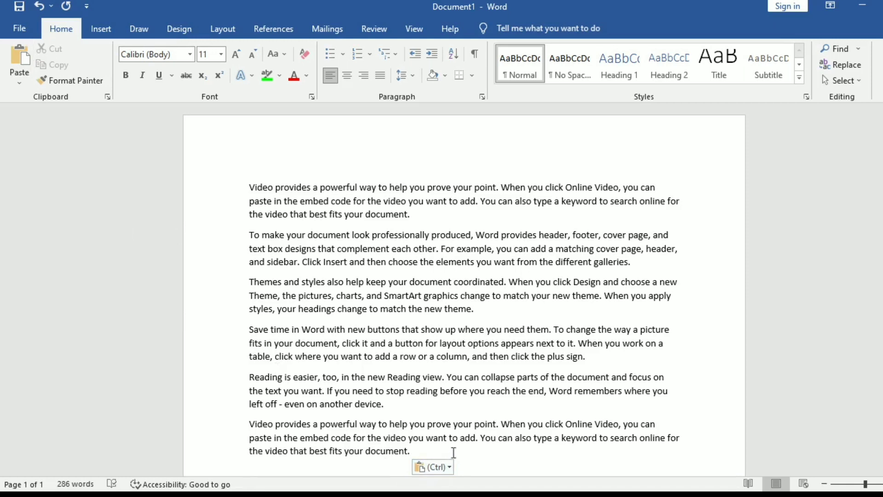
pyautogui.hotkey('ctrl', 'z')
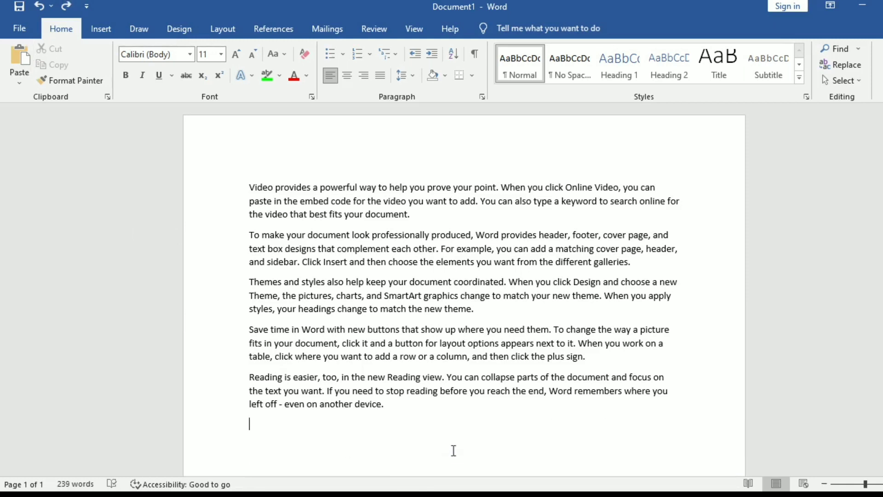
# - Paste a copy of the first paragraph further below the text, undo it, and remove the leftover blank lines
pyautogui.moveTo(249, 189); pyautogui.dragTo(415, 215)
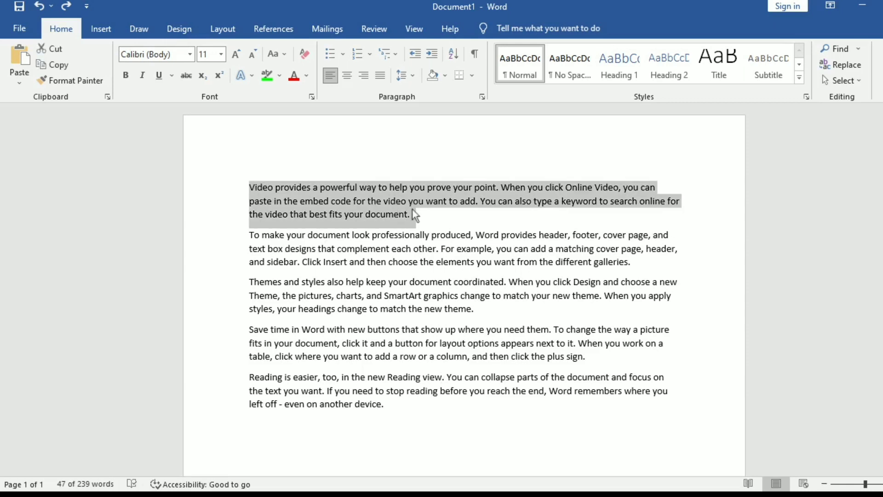
pyautogui.click(366, 444)
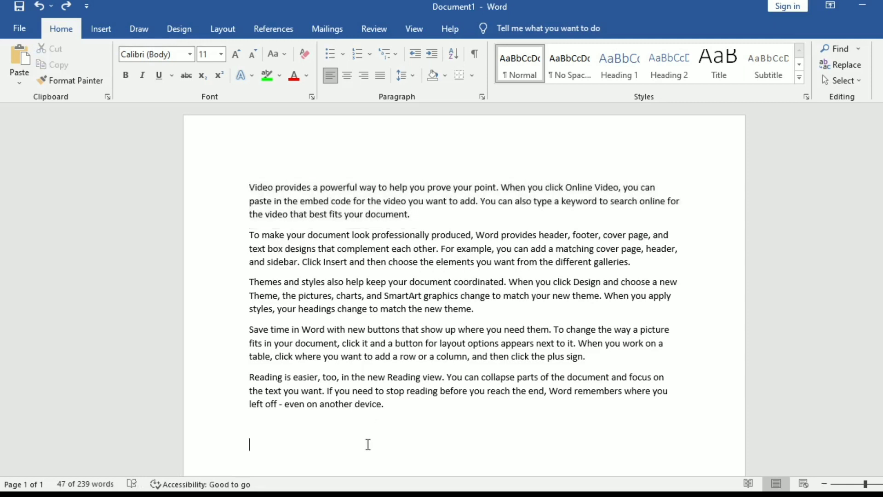
pyautogui.hotkey('ctrl', 'v')
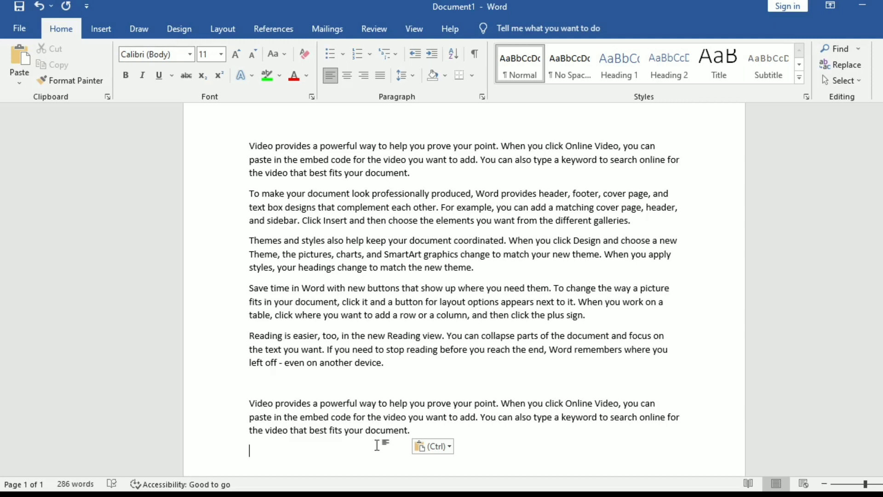
pyautogui.hotkey('ctrl', 'z')
pyautogui.press('BackSpace')
pyautogui.press('BackSpace')
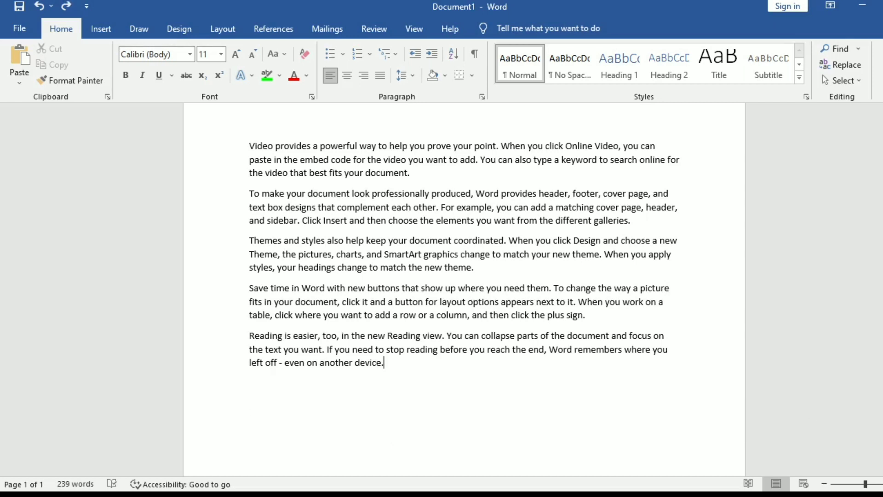
# - Cut the first paragraph, "Video provides…", and paste it on a new line after the "Themes and styles" paragraph
pyautogui.scroll(1, 464, 253)
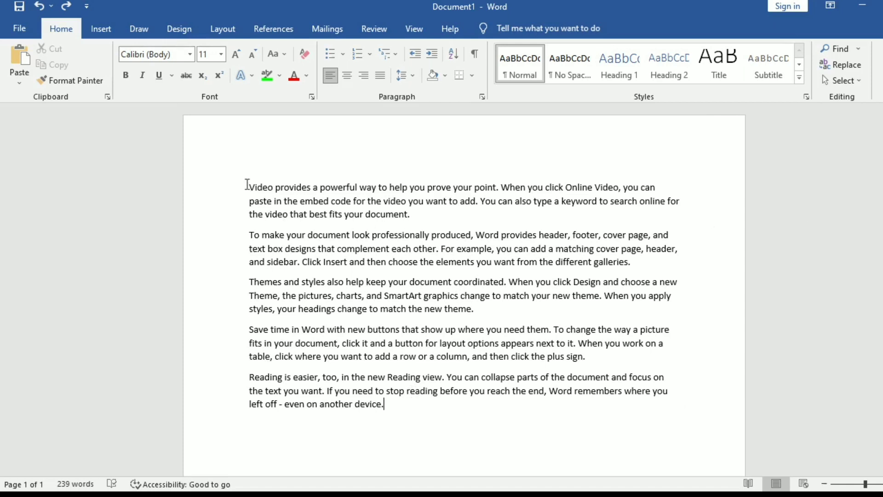
pyautogui.moveTo(249, 186); pyautogui.dragTo(416, 216)
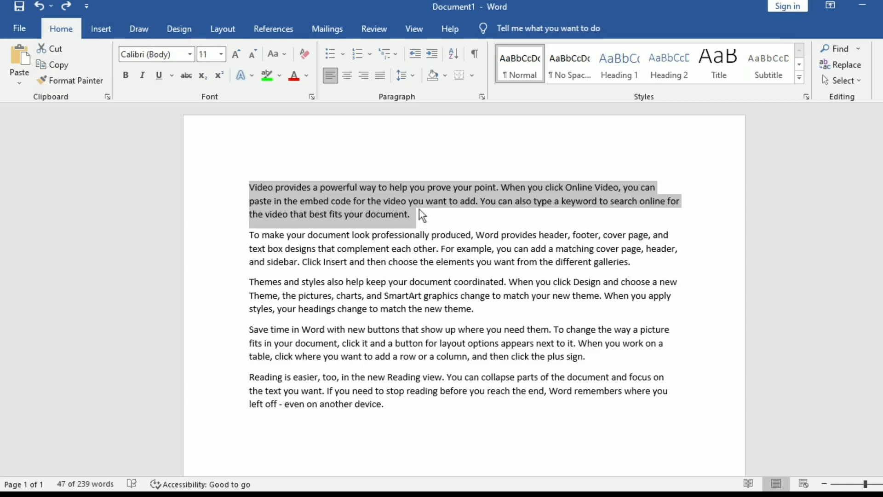
pyautogui.click(50, 48)
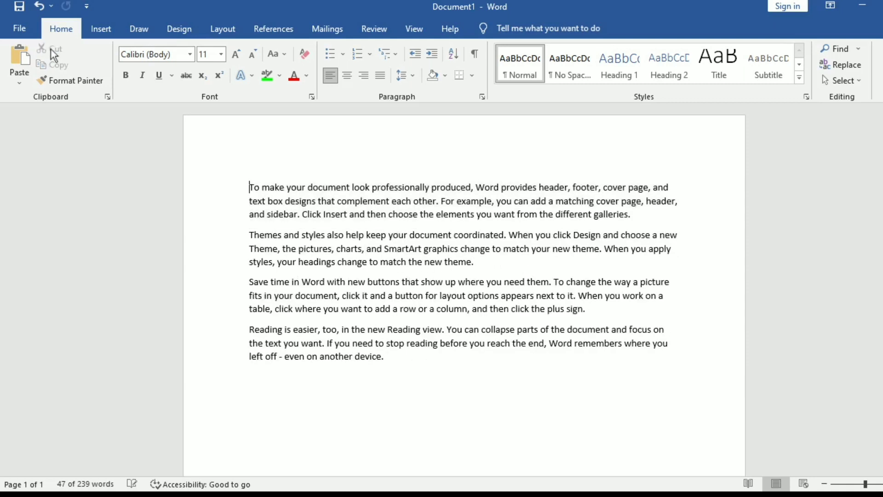
pyautogui.click(386, 356)
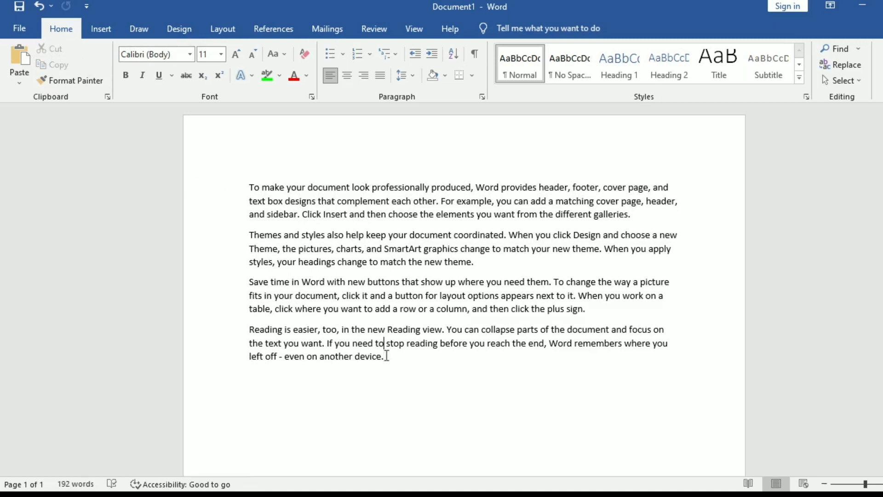
pyautogui.click(484, 264)
pyautogui.press('Return')
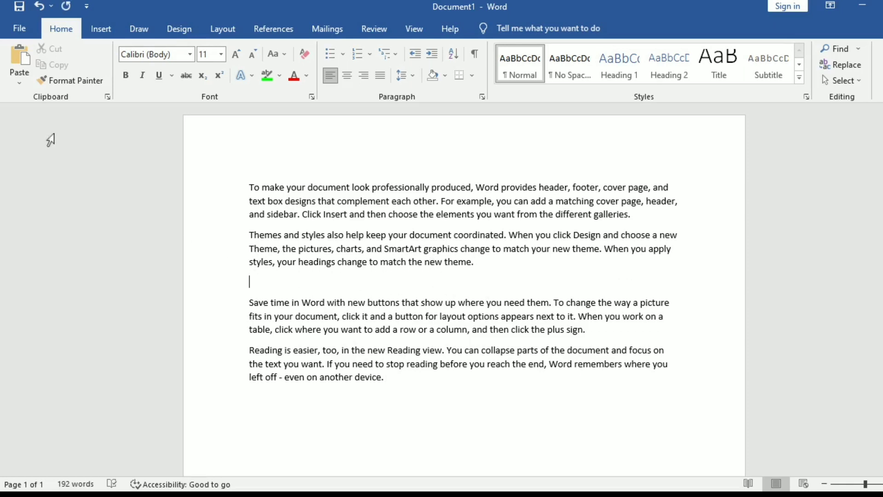
pyautogui.click(20, 60)
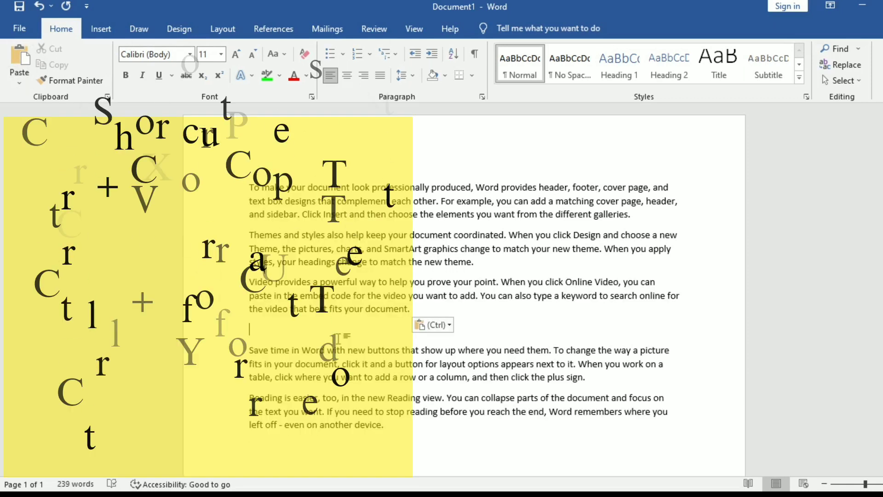
# - Undo the move of the "Video provides…" paragraph, including the cut, to return it to the beginning of the text
pyautogui.hotkey('ctrl', 'z')
pyautogui.hotkey('ctrl', 'z')
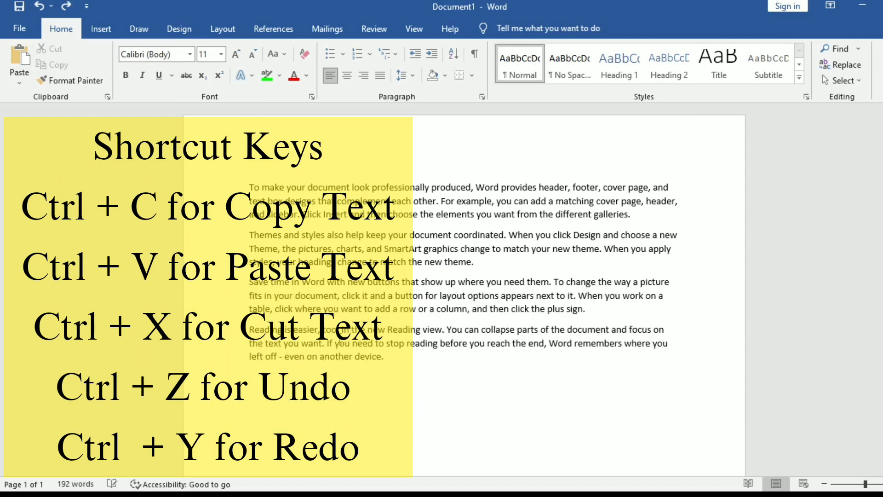
pyautogui.hotkey('ctrl', 'y')
pyautogui.hotkey('ctrl', 'y')
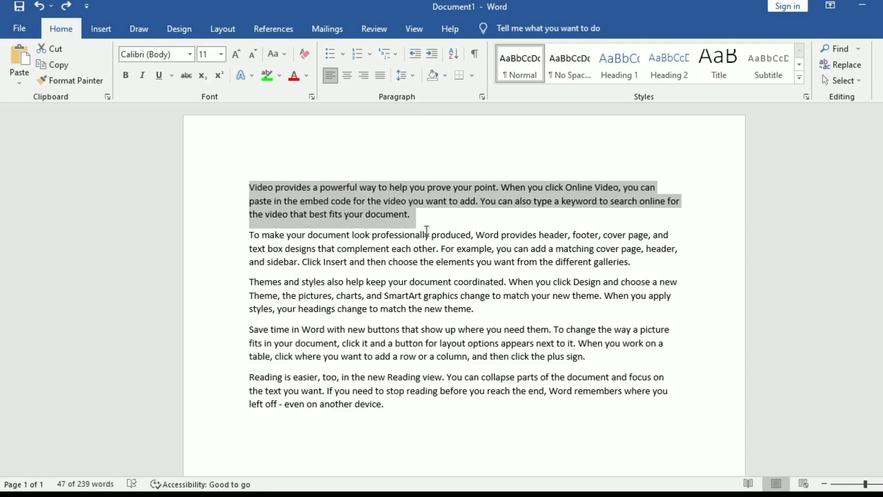
# - Cut the first paragraph and paste it on a new line after the last paragraph
pyautogui.hotkey('ctrl', 'x')
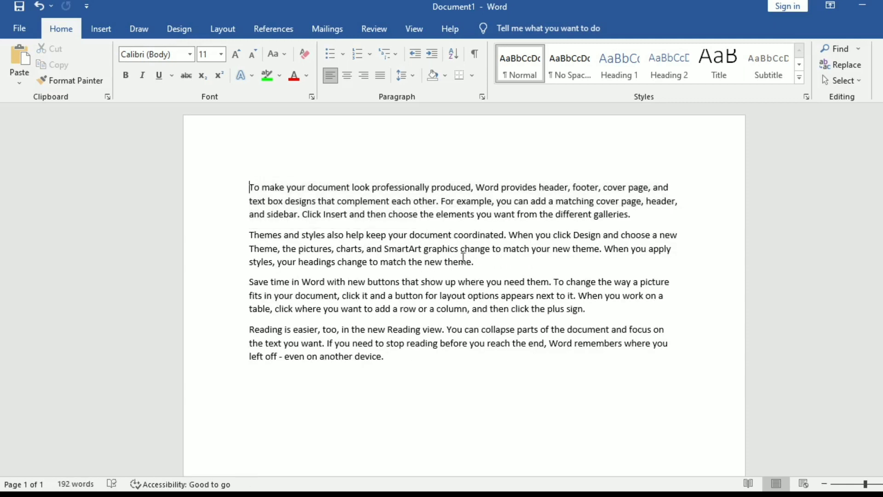
pyautogui.click(403, 361)
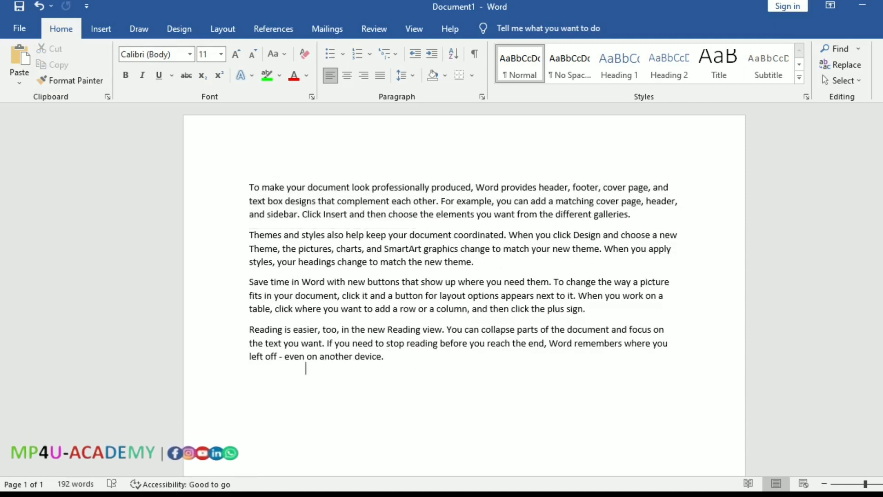
pyautogui.press('Return')
pyautogui.hotkey('ctrl', 'v')
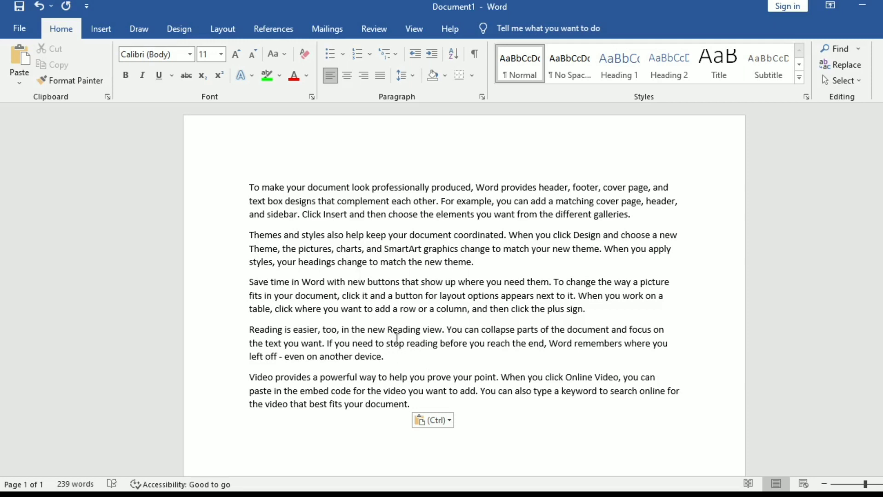
# - Set the font of all five paragraphs to Times New Roman at size 12
pyautogui.moveTo(244, 188); pyautogui.dragTo(587, 417)
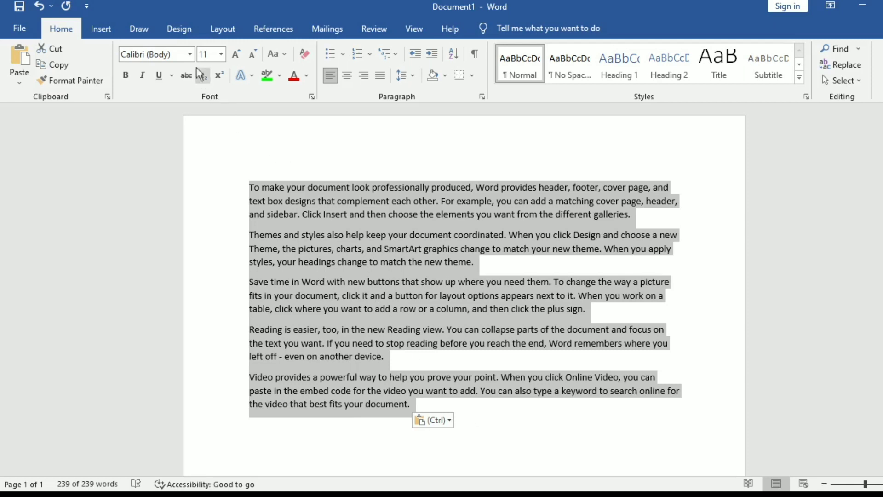
pyautogui.click(190, 55)
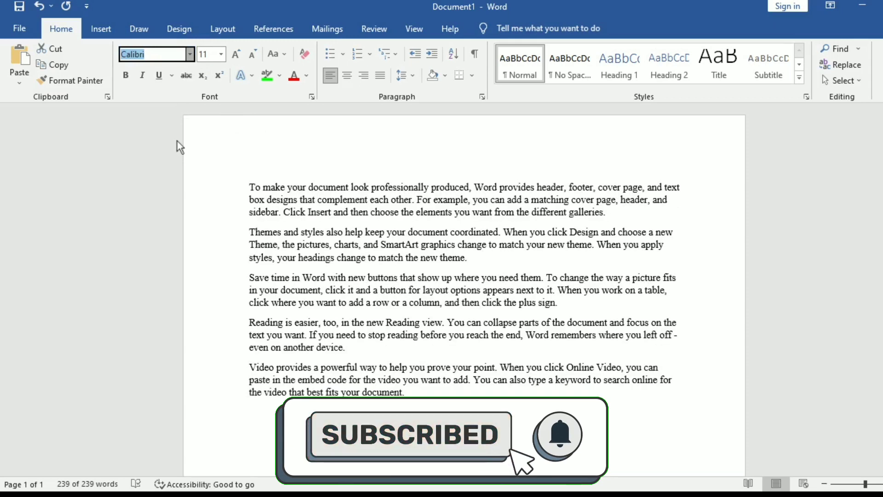
pyautogui.click(177, 141)
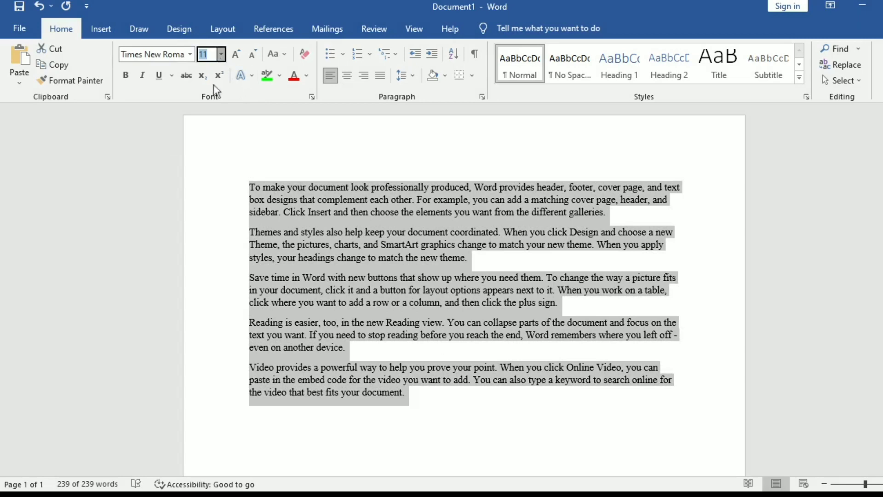
pyautogui.tripleClick(207, 123)
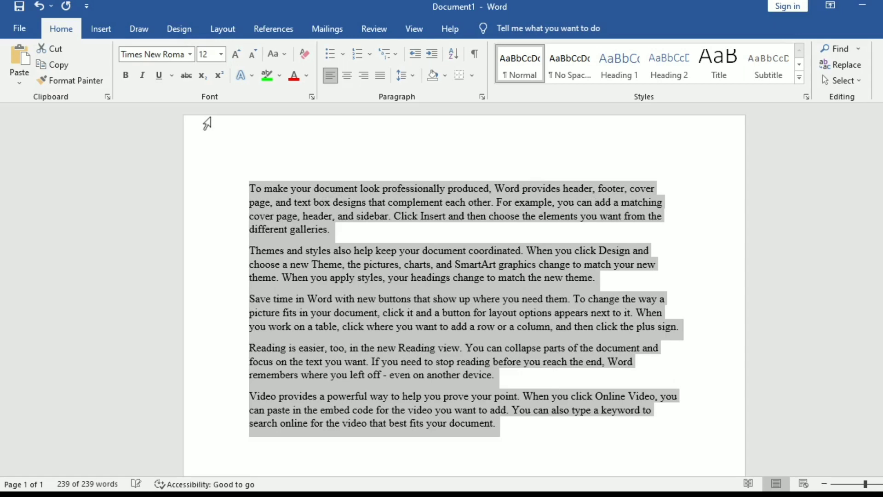
# - Make the whole "Themes and styles…" paragraph bold and undo the bold formatting
pyautogui.click(367, 249)
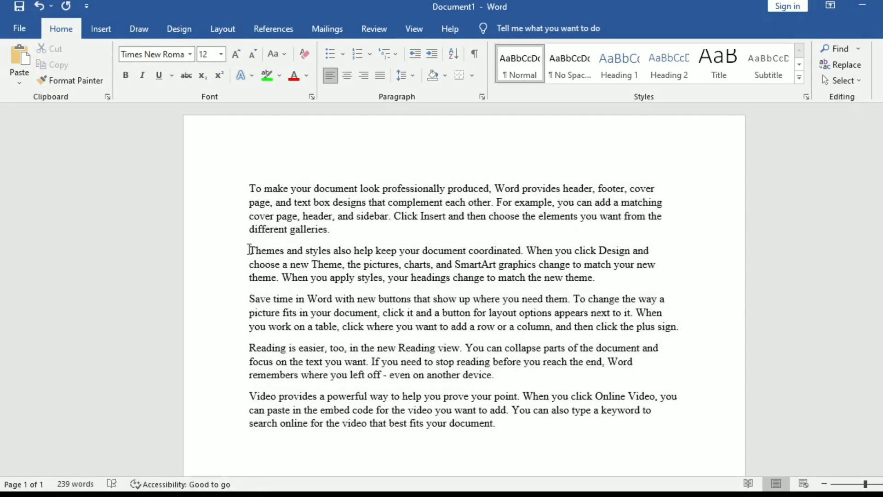
pyautogui.moveTo(249, 249); pyautogui.dragTo(498, 265)
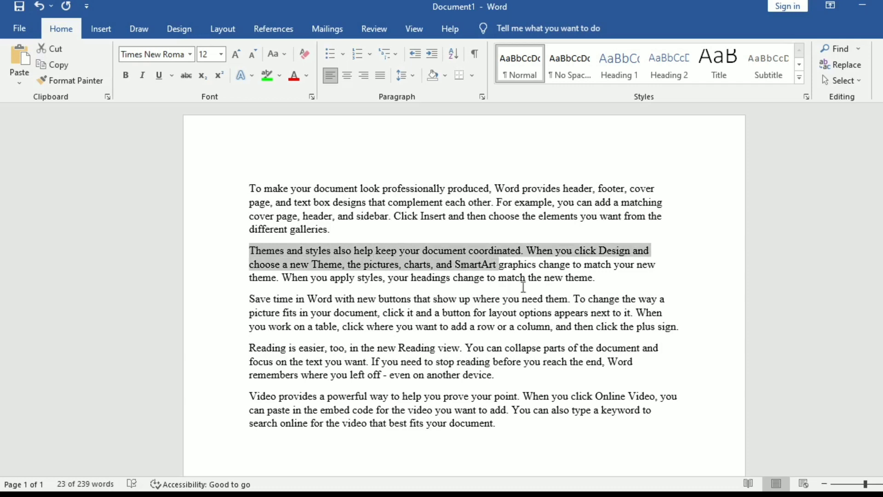
pyautogui.click(582, 278)
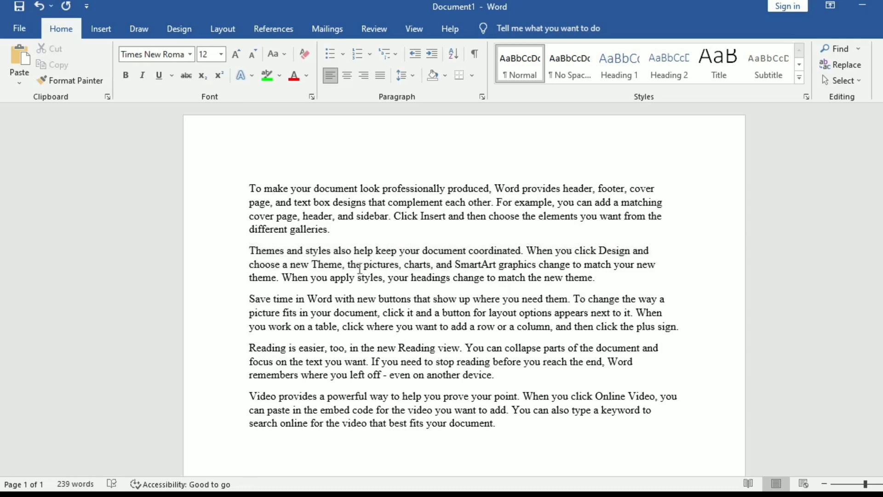
pyautogui.click(603, 279)
pyautogui.moveTo(603, 279); pyautogui.dragTo(247, 259)
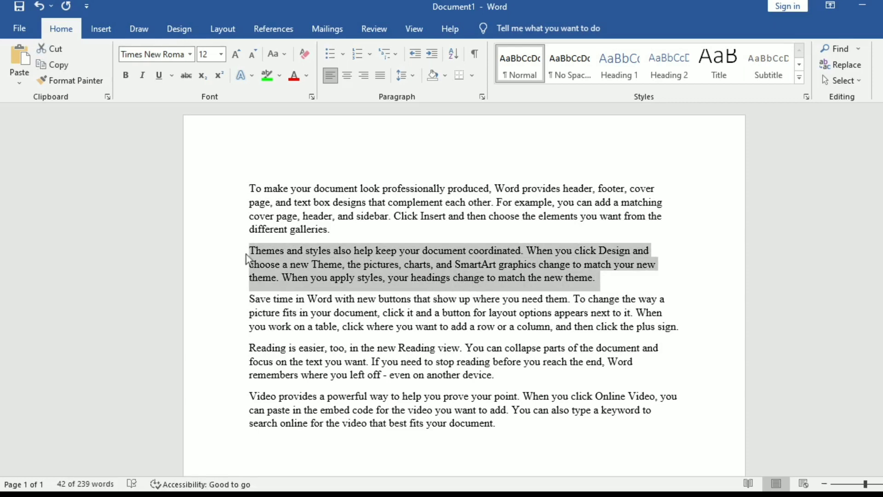
pyautogui.hotkey('ctrl', 'b')
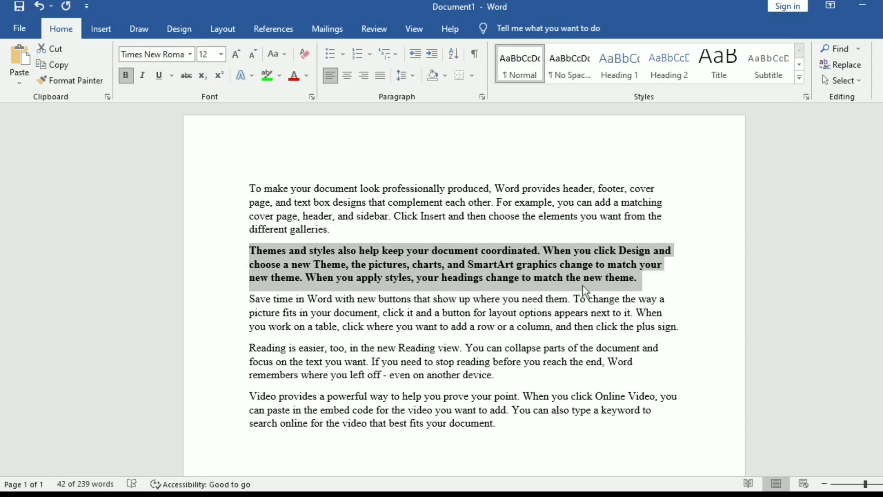
pyautogui.hotkey('ctrl', 'z')
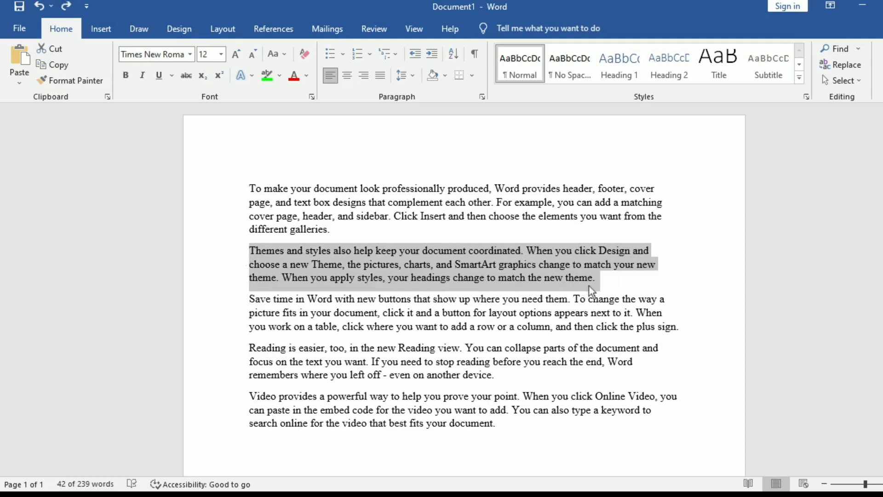
# - Apply bold to the "Themes and styles…" paragraph again, turn it off, and deselect the text
pyautogui.click(128, 74)
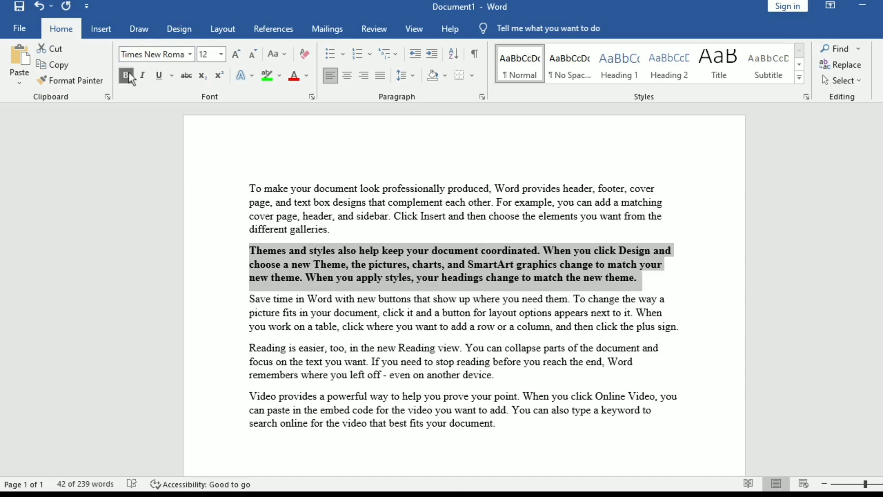
pyautogui.click(128, 72)
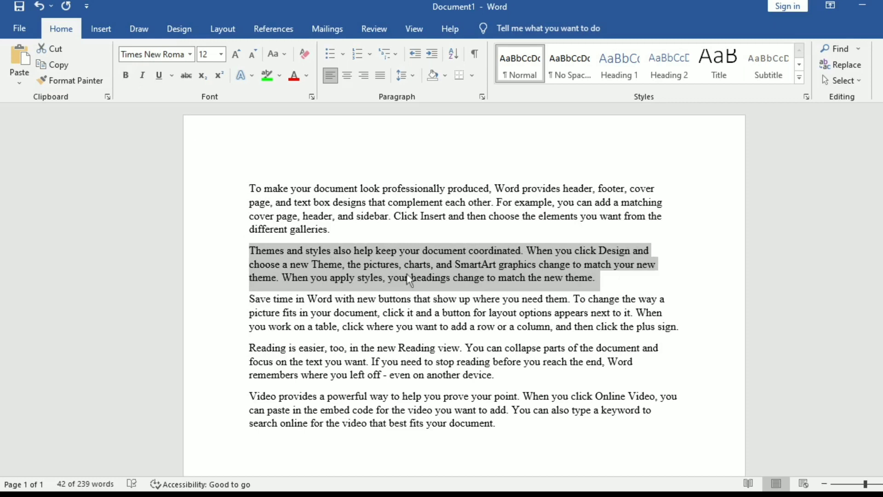
pyautogui.click(614, 292)
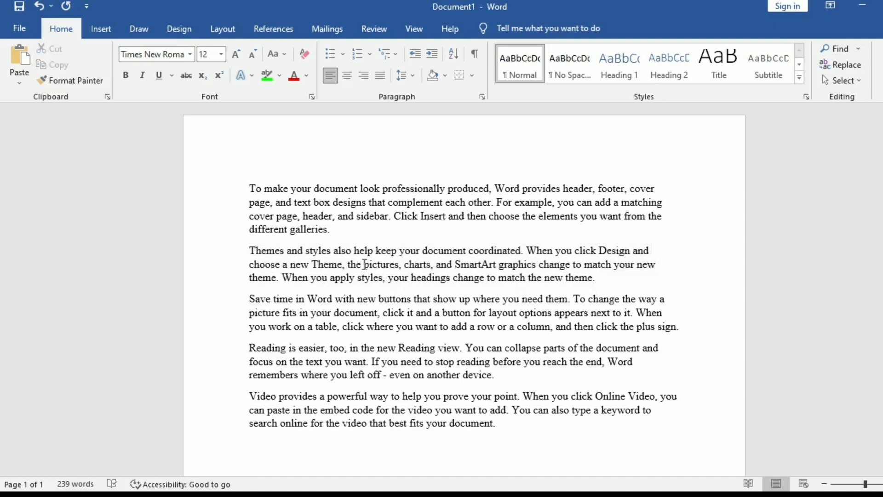
# - Underline "pictures, charts, and SmartArt graphics" in the second paragraph and undo the underline
pyautogui.moveTo(364, 264); pyautogui.dragTo(523, 267)
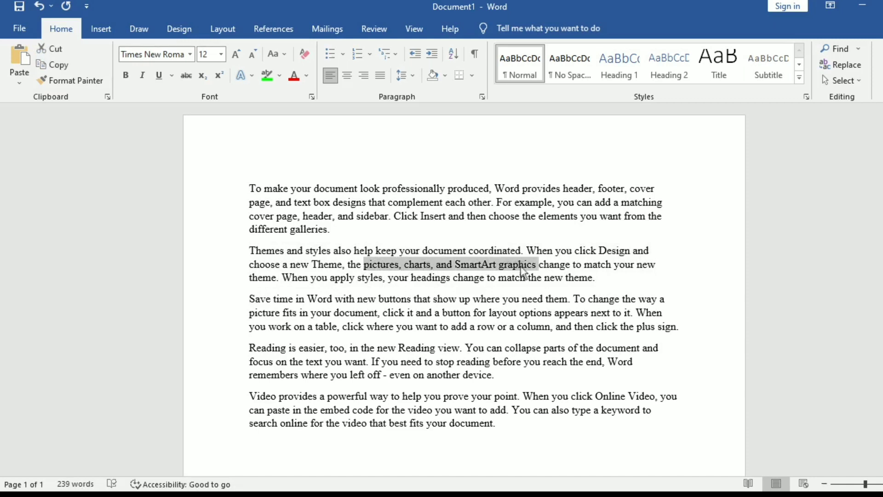
pyautogui.click(159, 77)
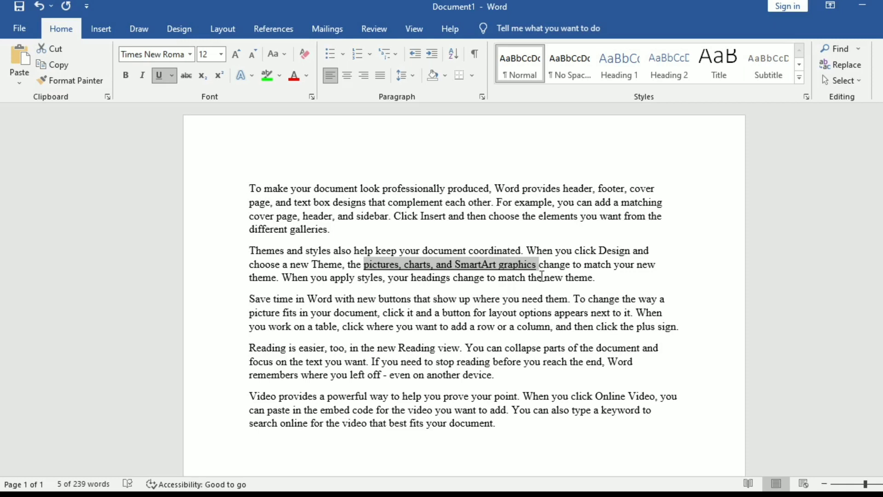
pyautogui.hotkey('ctrl', 'z')
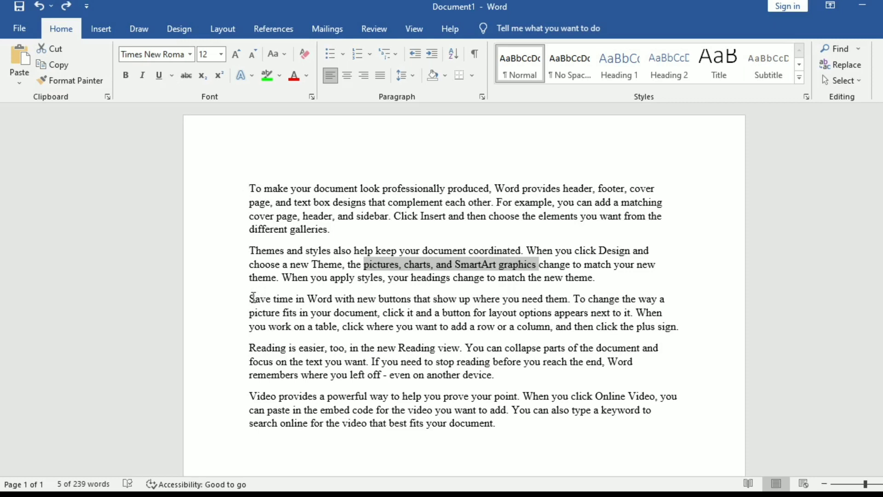
# - Italicize the whole "Save time in Word…" paragraph and deselect it
pyautogui.moveTo(253, 296); pyautogui.dragTo(707, 337)
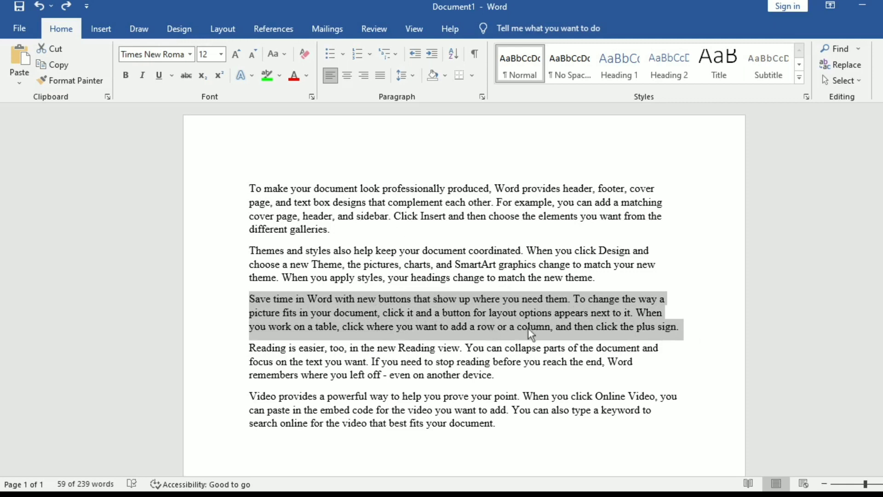
pyautogui.click(142, 79)
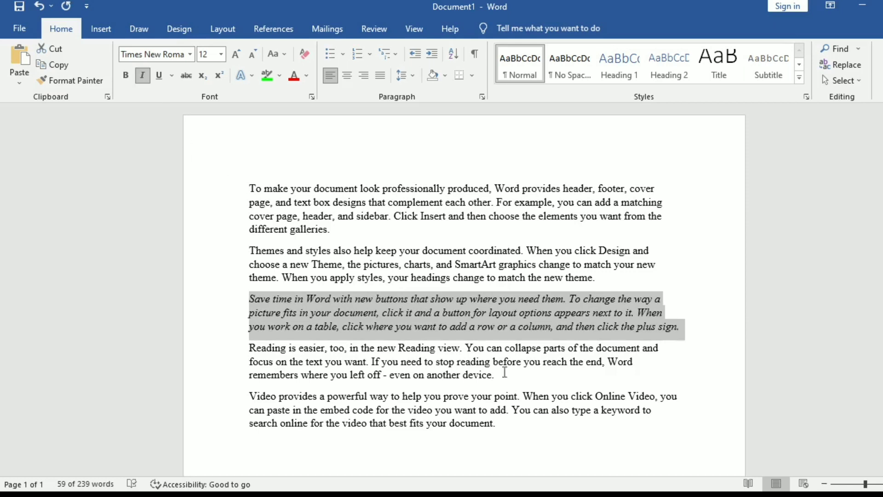
pyautogui.click(695, 339)
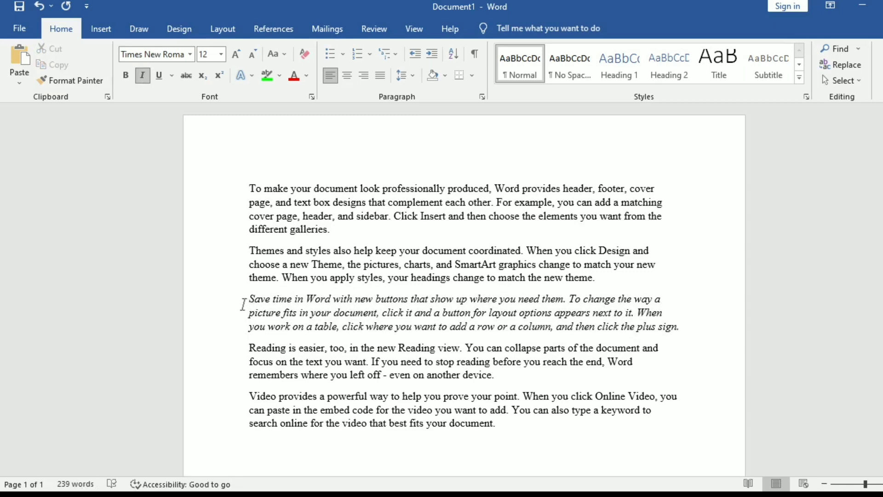
# - Select the italic "Save time in Word…" paragraph and toggle italics repeatedly, finishing with italics off
pyautogui.moveTo(249, 299); pyautogui.dragTo(694, 335)
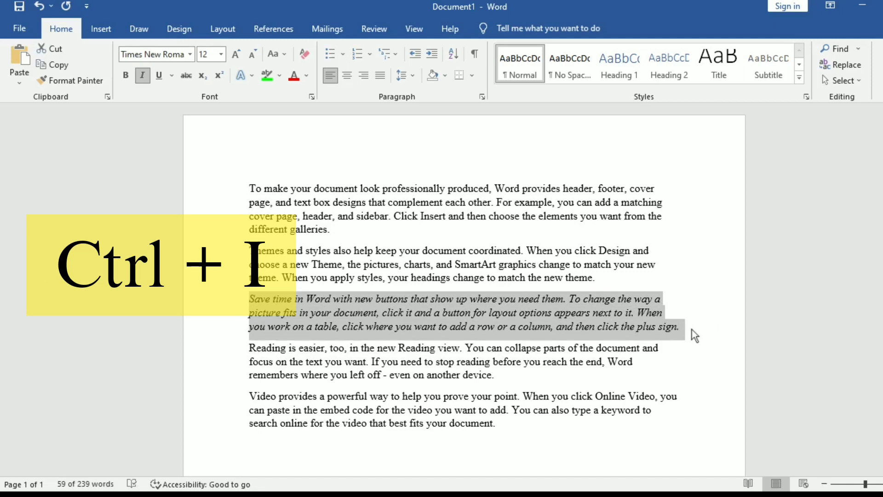
pyautogui.hotkey('ctrl', 'i')
pyautogui.hotkey('ctrl', 'i')
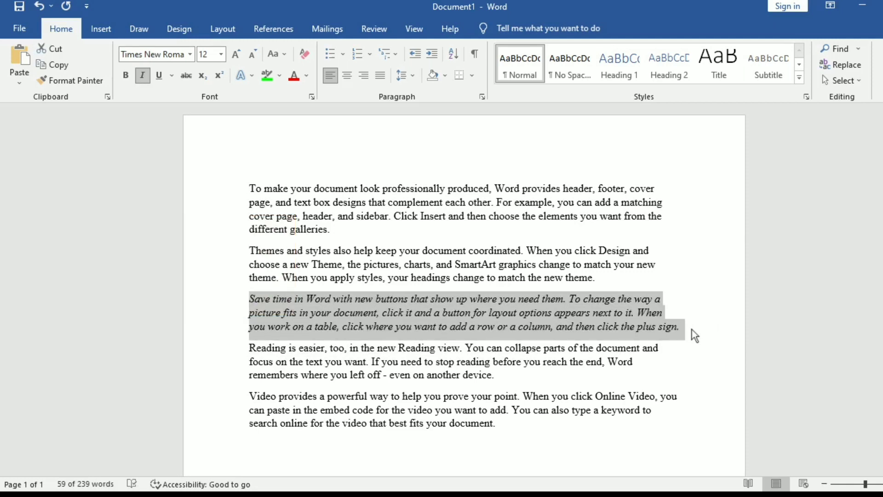
pyautogui.hotkey('ctrl', 'i')
pyautogui.hotkey('ctrl', 'i')
pyautogui.hotkey('ctrl', 'i')
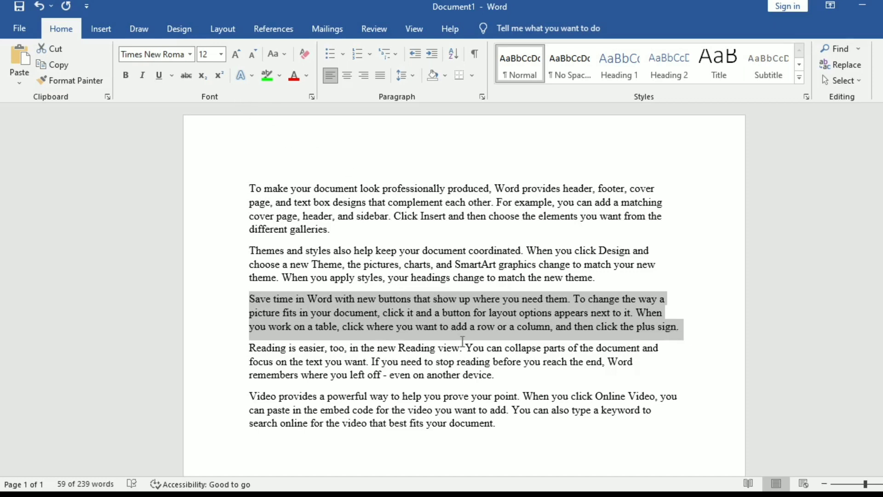
# - Strike through the "Save time in Word…" paragraph and make the word "row" in its last line subscript
pyautogui.click(185, 76)
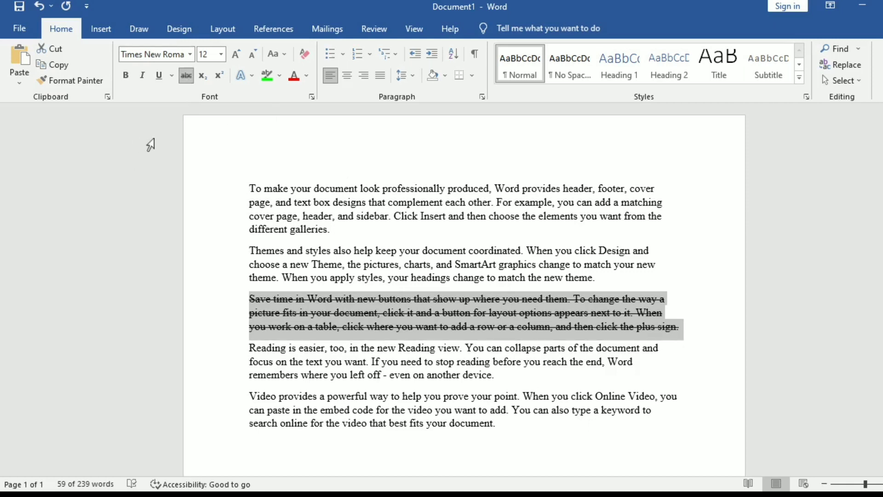
pyautogui.click(479, 327)
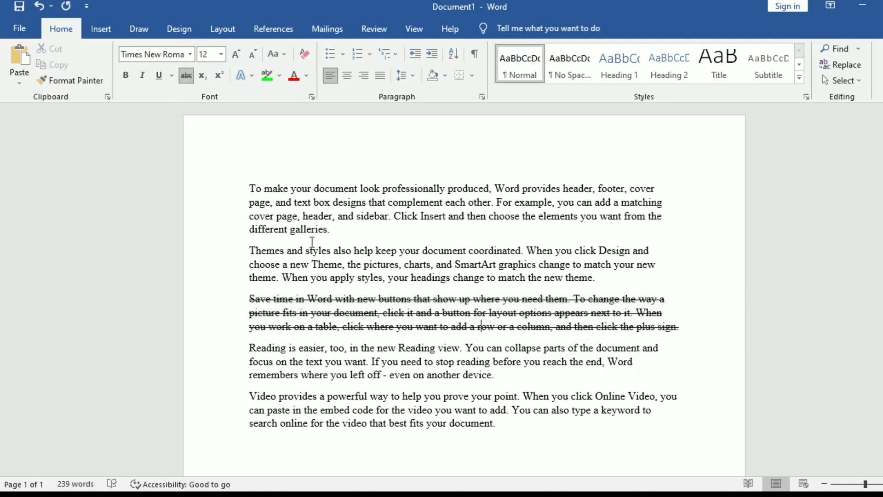
pyautogui.click(206, 78)
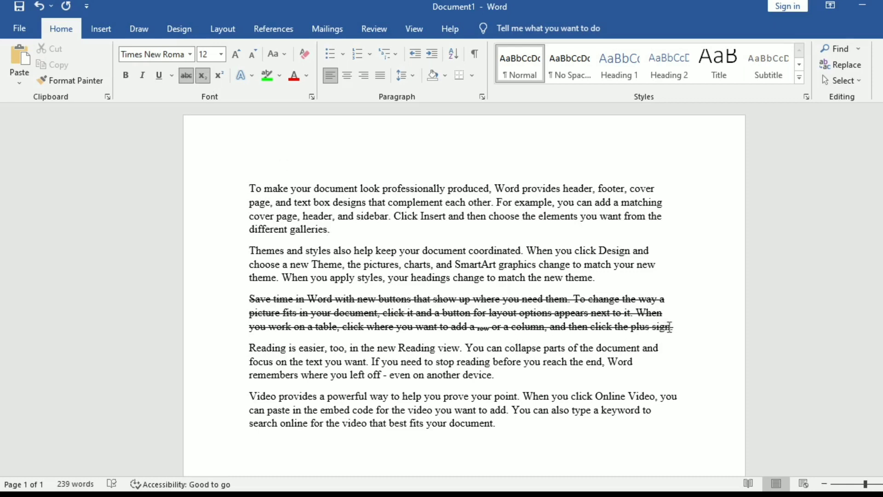
# - Undo the subscript on "row" and the strikethrough on the "Save time in Word…" paragraph
pyautogui.hotkey('ctrl', 'z')
pyautogui.hotkey('ctrl', 'z')
pyautogui.hotkey('ctrl', 'z')
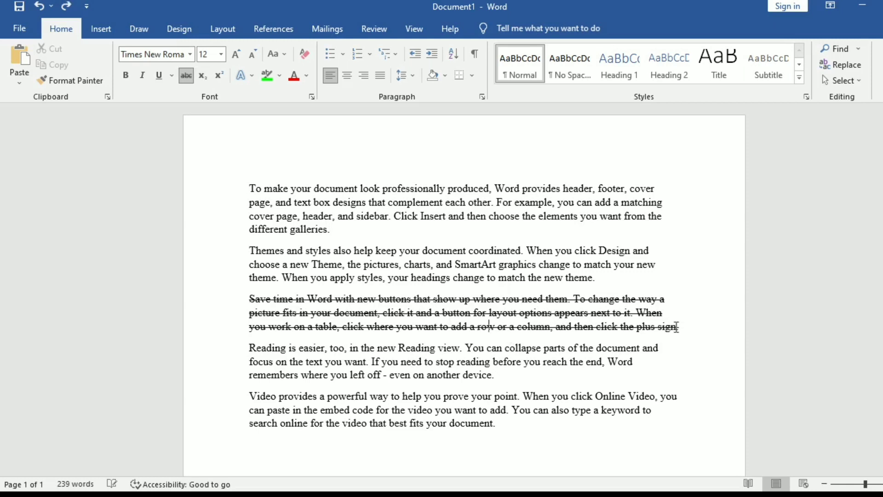
pyautogui.hotkey('ctrl', 'z')
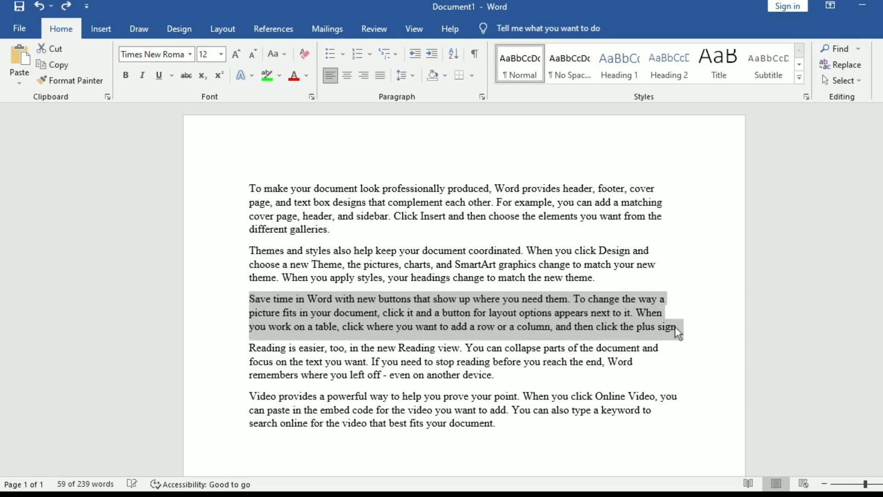
# - Format the whole "Themes and styles…" paragraph as subscript, remove the subscript, and deselect the paragraph
pyautogui.moveTo(250, 228); pyautogui.dragTo(651, 276)
pyautogui.click(613, 286)
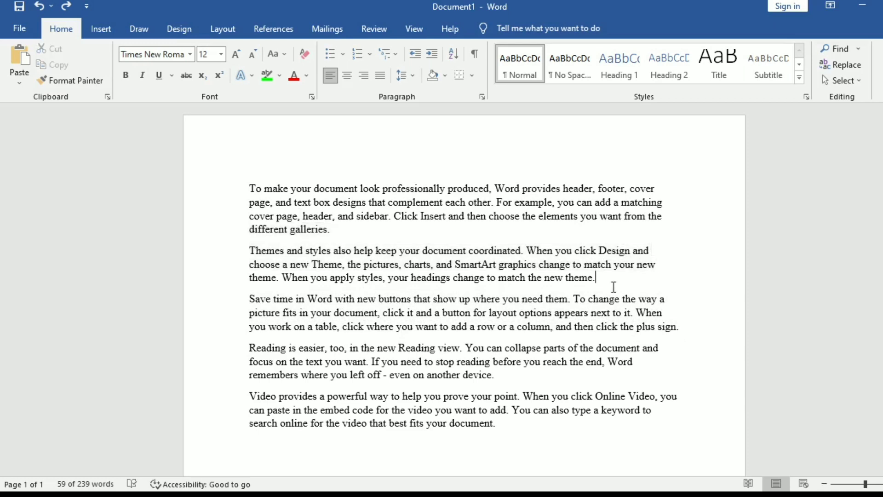
pyautogui.moveTo(561, 284); pyautogui.dragTo(235, 250)
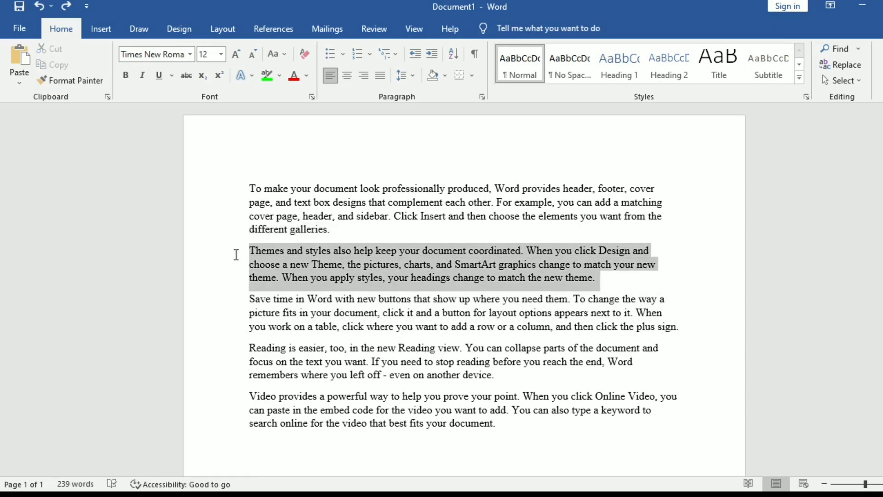
pyautogui.click(203, 76)
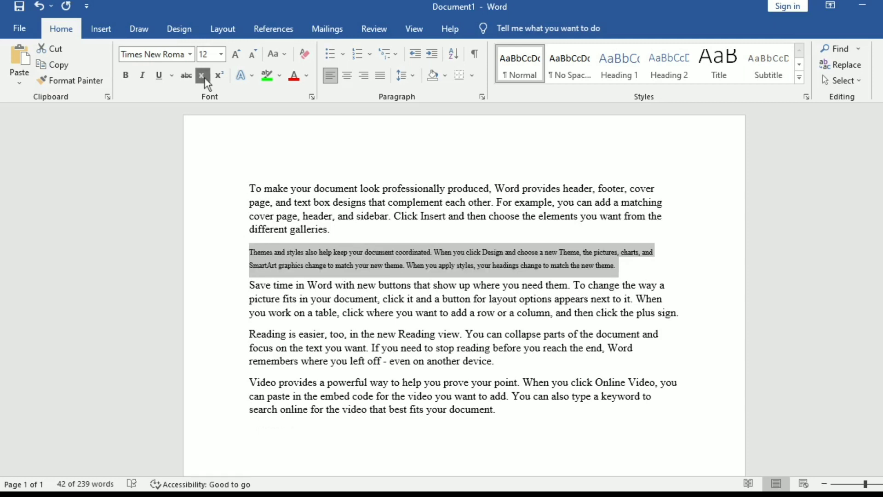
pyautogui.click(202, 76)
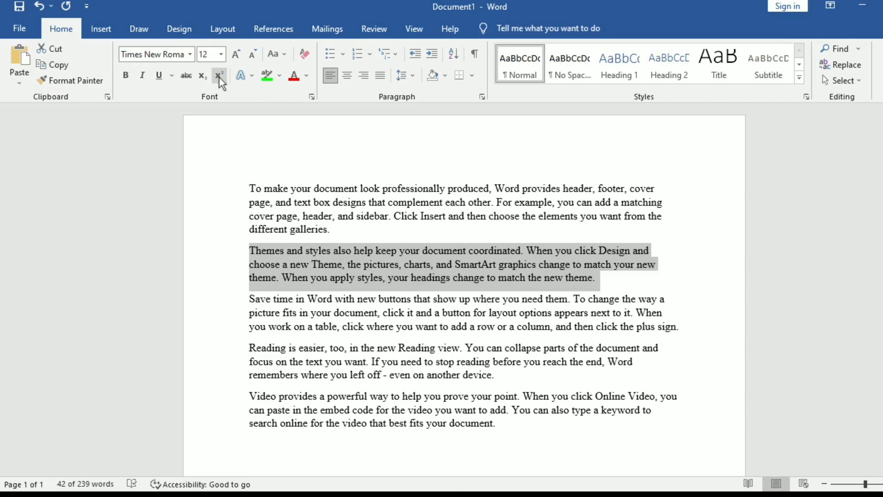
pyautogui.click(279, 178)
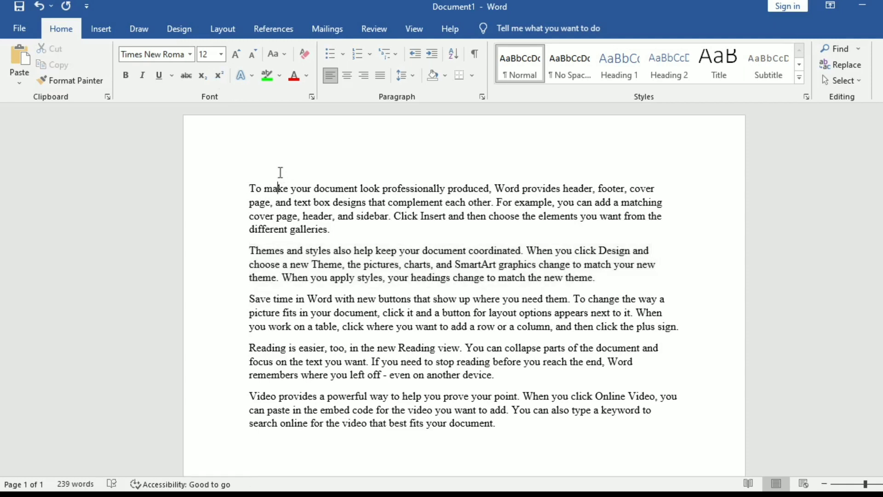
# - Add a new line after the first paragraph containing "A2" and format its 2 as subscript
pyautogui.click(339, 229)
pyautogui.press('Return')
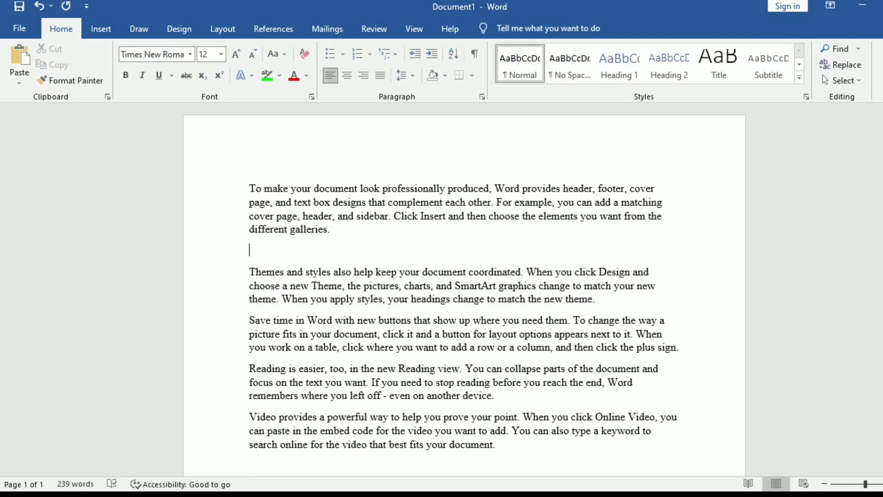
pyautogui.write('A2')
pyautogui.hotkey('shift', 'Home')
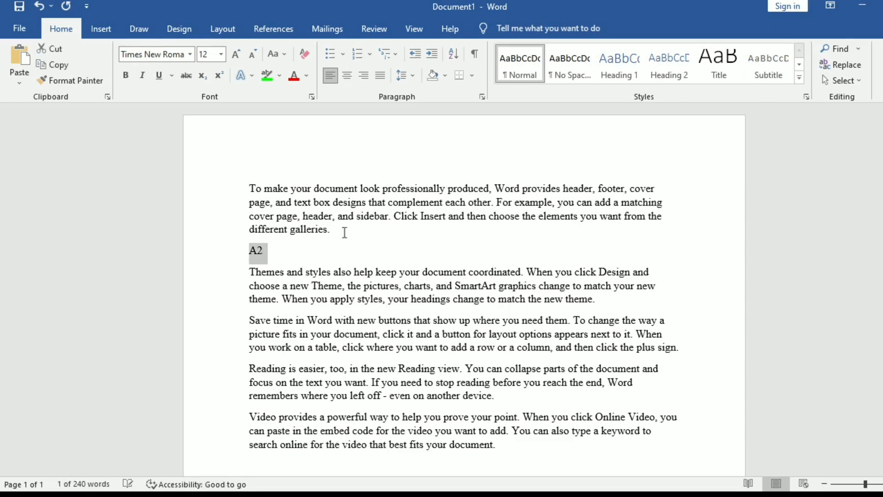
pyautogui.press('Right')
pyautogui.moveTo(277, 253); pyautogui.dragTo(258, 249)
pyautogui.click(201, 79)
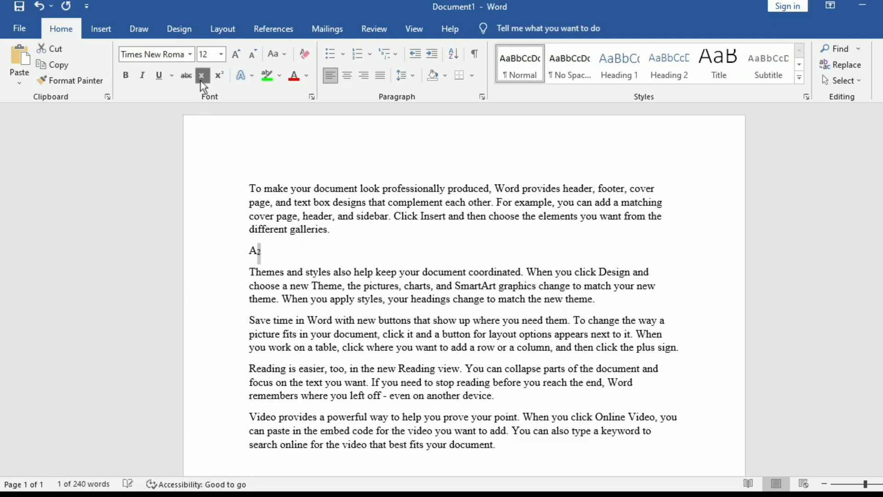
# - Continue the formula after the subscript 2 with a subscript "+" and "b2" in normal text
pyautogui.click(272, 253)
pyautogui.write('+')
pyautogui.press('BackSpace')
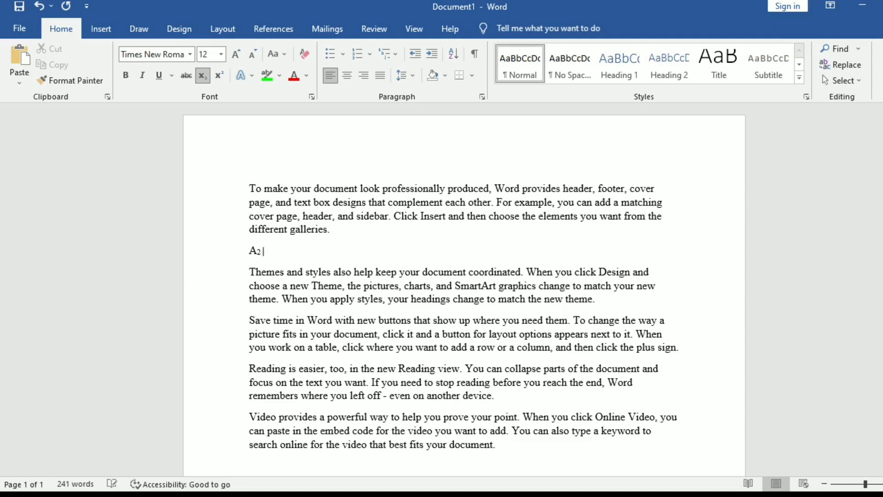
pyautogui.write('+')
pyautogui.hotkey('ctrl', '=')
pyautogui.write('b2')
# - Format the 2 after "b" as superscript and place the cursor at the end of the formula
pyautogui.moveTo(281, 250); pyautogui.dragTo(277, 246)
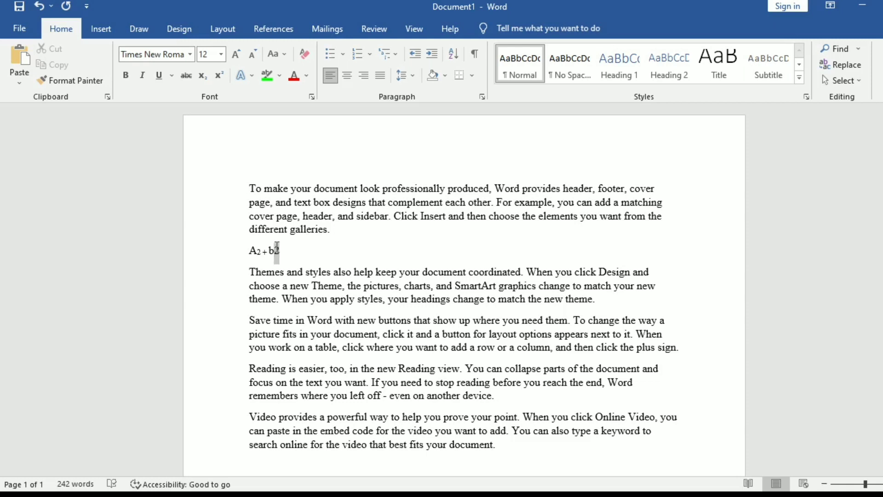
pyautogui.click(218, 81)
pyautogui.click(297, 253)
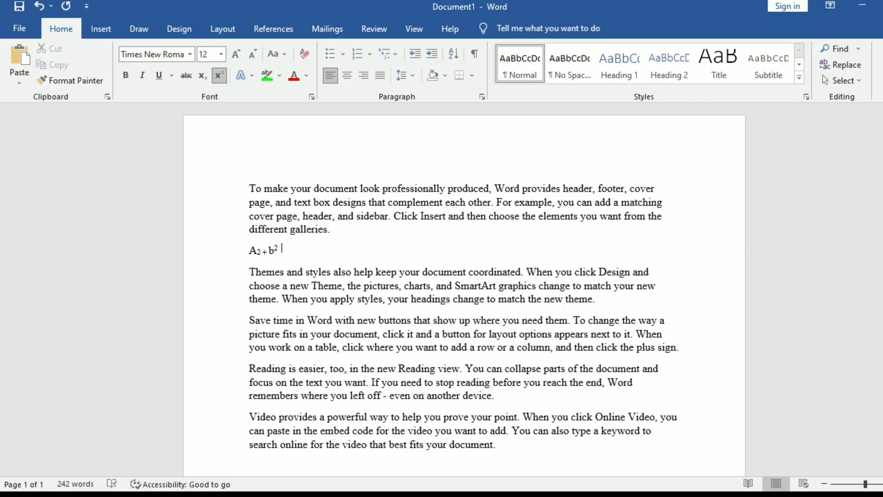
# - Turn off superscript, append "= 0" to the formula, and select the whole formula line
pyautogui.click(219, 80)
pyautogui.write('= 0')
pyautogui.click(234, 251)
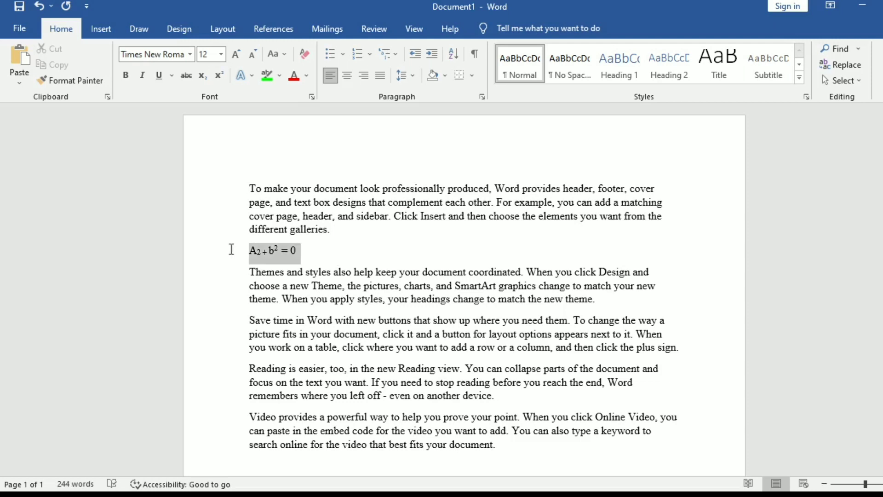
# - Undo the edits of the formula below the first paragraph until the whole formula line is gone
pyautogui.click(328, 254)
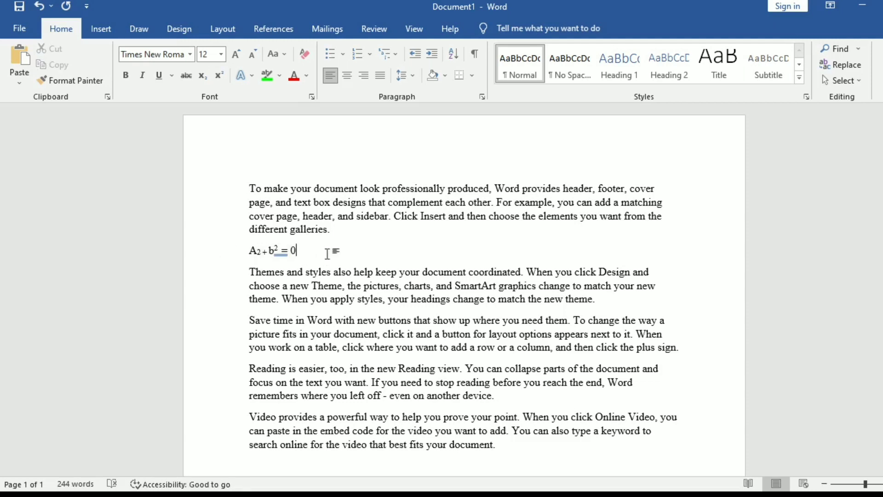
pyautogui.press('BackSpace')
pyautogui.press('BackSpace')
pyautogui.press('BackSpace')
pyautogui.press('BackSpace')
pyautogui.press('BackSpace')
pyautogui.press('BackSpace')
pyautogui.press('BackSpace')
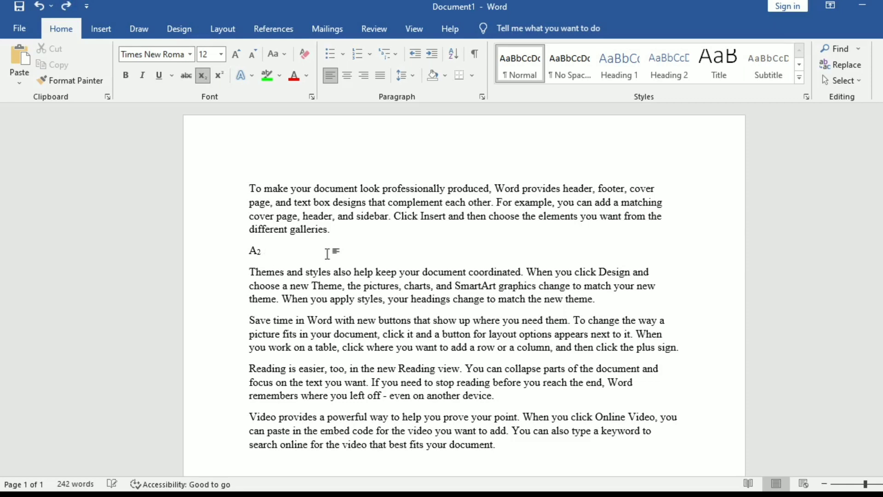
pyautogui.hotkey('ctrl', 'z')
pyautogui.hotkey('ctrl', 'z')
pyautogui.hotkey('ctrl', 'z')
pyautogui.hotkey('ctrl', 'z')
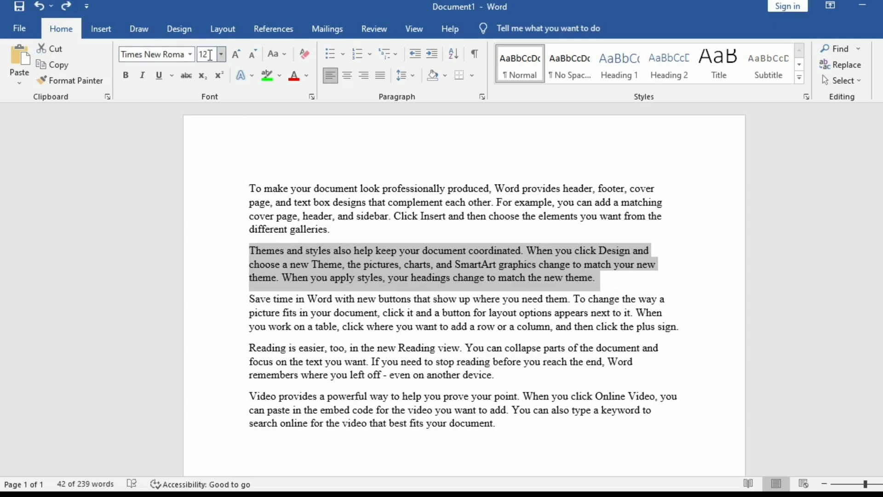
# - Grow the font of the selected second paragraph step by step to size 36
pyautogui.click(236, 54)
pyautogui.click(237, 55)
pyautogui.click(236, 54)
pyautogui.click(236, 54)
pyautogui.click(236, 55)
pyautogui.click(237, 54)
pyautogui.click(237, 54)
pyautogui.click(236, 55)
pyautogui.click(236, 54)
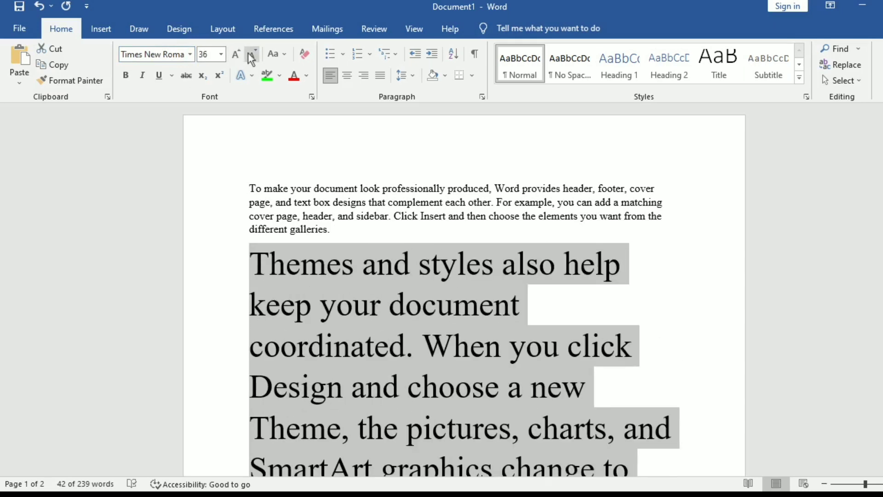
# - Shrink the second paragraph's font step by step to size 12
pyautogui.click(248, 53)
pyautogui.click(248, 53)
pyautogui.click(248, 53)
pyautogui.click(248, 53)
pyautogui.click(249, 53)
pyautogui.click(248, 53)
pyautogui.click(249, 53)
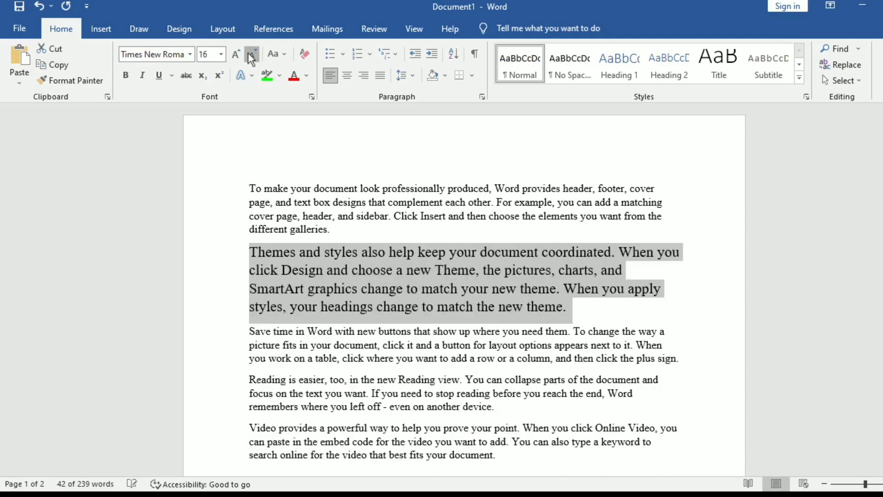
pyautogui.click(248, 53)
pyautogui.click(249, 53)
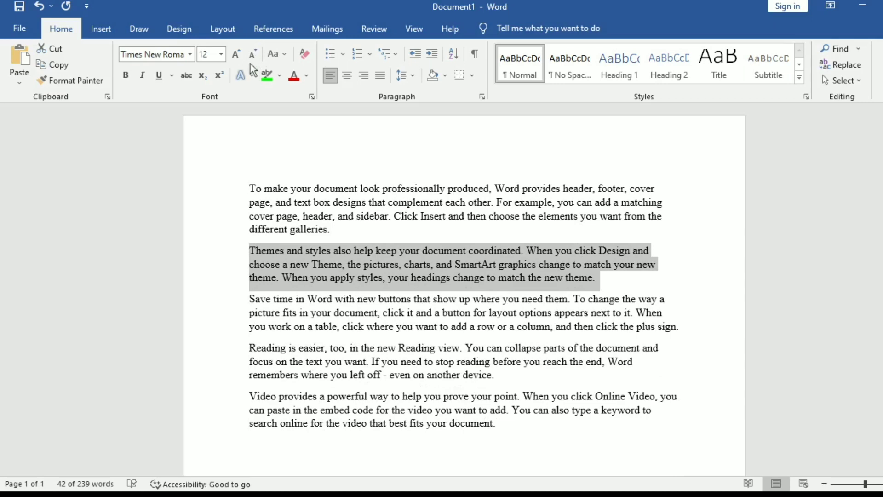
# - Grow the second paragraph's font to size 22 and apply a gold text effect to it
pyautogui.click(236, 54)
pyautogui.click(236, 54)
pyautogui.click(236, 54)
pyautogui.click(237, 54)
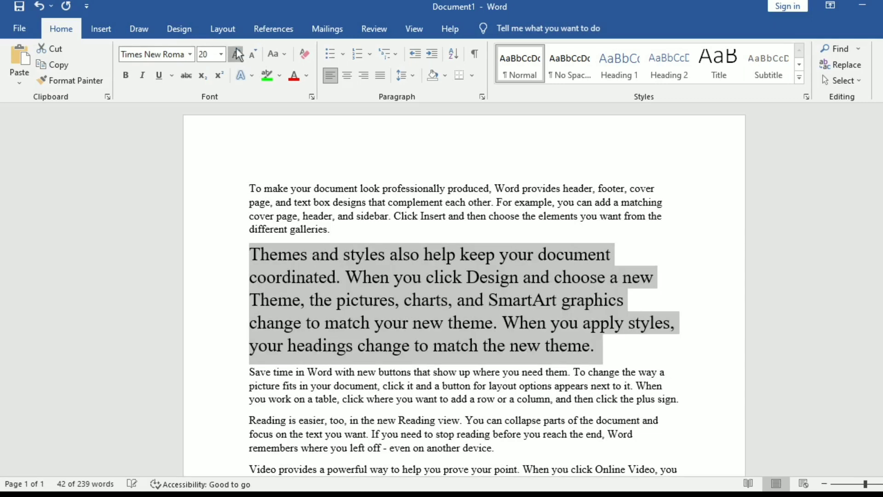
pyautogui.click(236, 54)
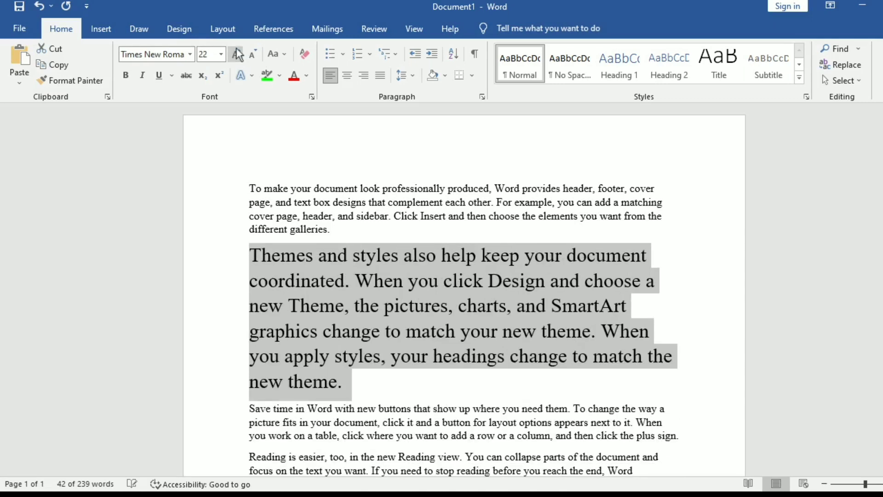
pyautogui.click(250, 76)
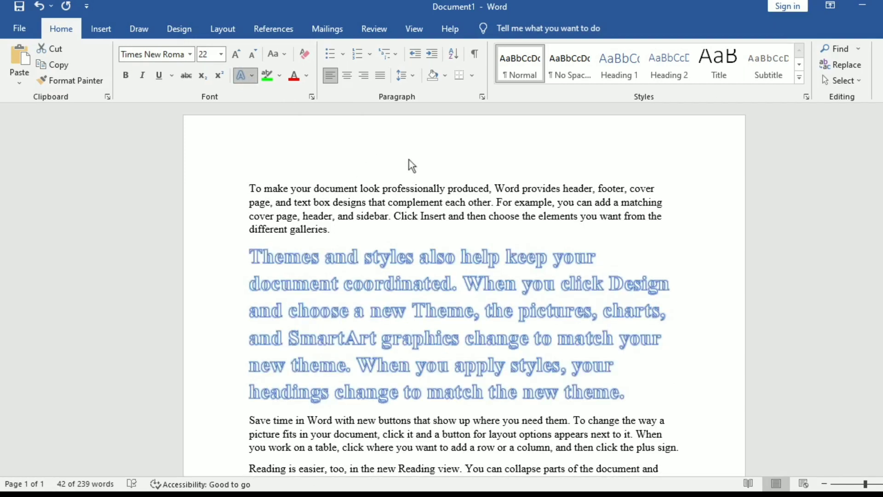
pyautogui.click(405, 118)
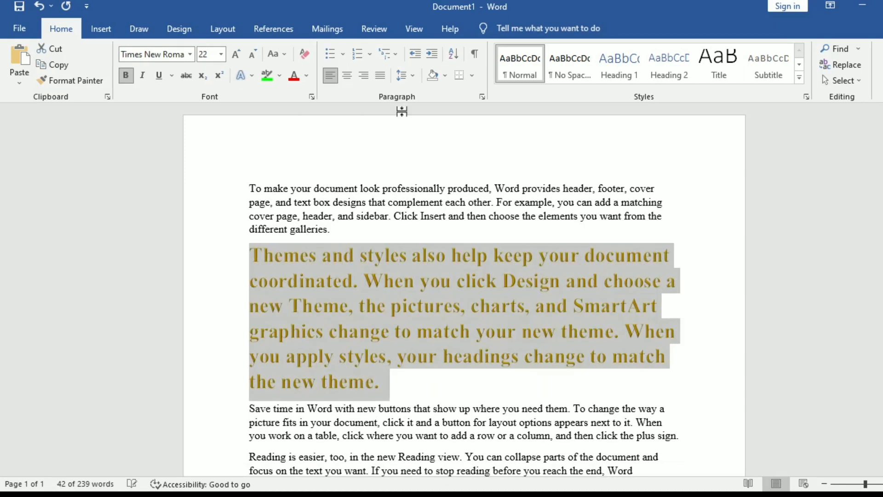
# - Undo the text effect and the latest size increases until the second paragraph is back at size 16
pyautogui.click(404, 381)
pyautogui.hotkey('ctrl', 'z')
pyautogui.hotkey('ctrl', 'z')
pyautogui.hotkey('ctrl', 'z')
pyautogui.hotkey('ctrl', 'z')
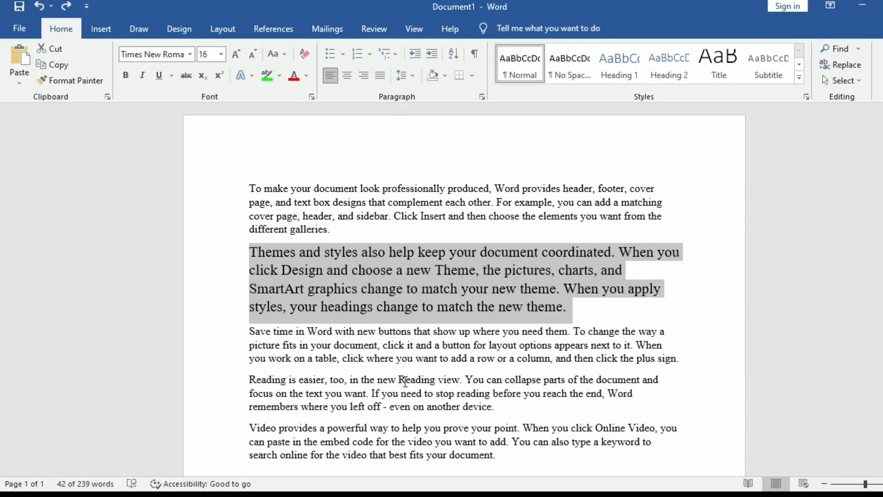
# - Colour the second paragraph's text red and highlight the whole paragraph in yellow
pyautogui.click(302, 80)
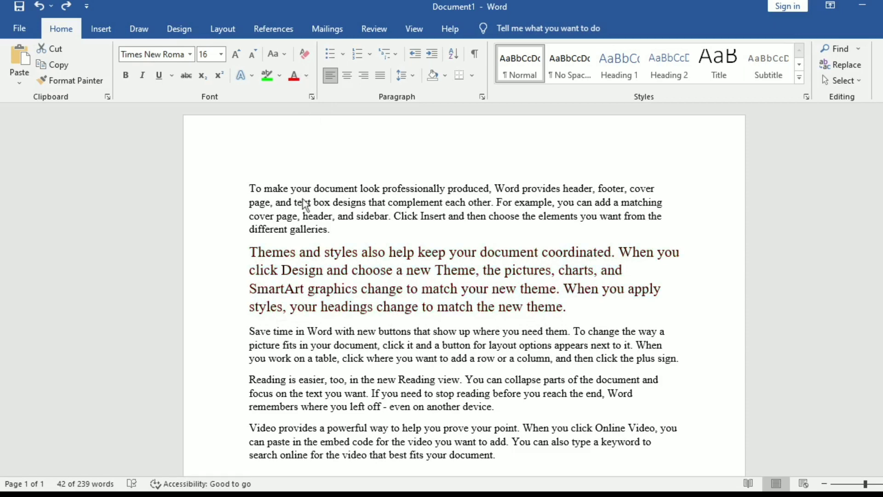
pyautogui.click(589, 305)
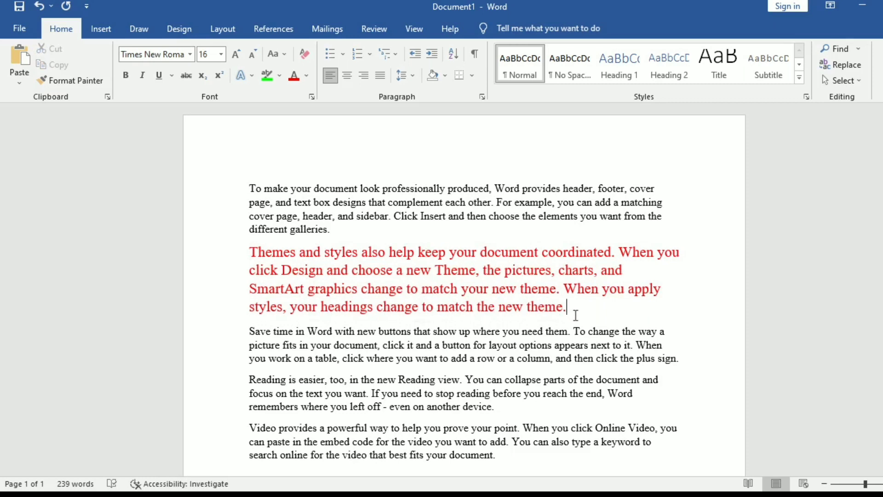
pyautogui.moveTo(576, 315); pyautogui.dragTo(235, 254)
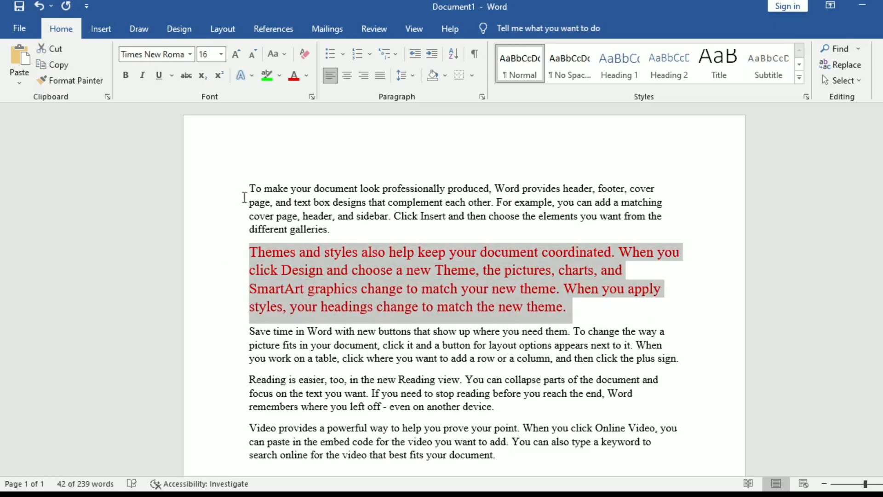
pyautogui.click(275, 83)
pyautogui.press('Left')
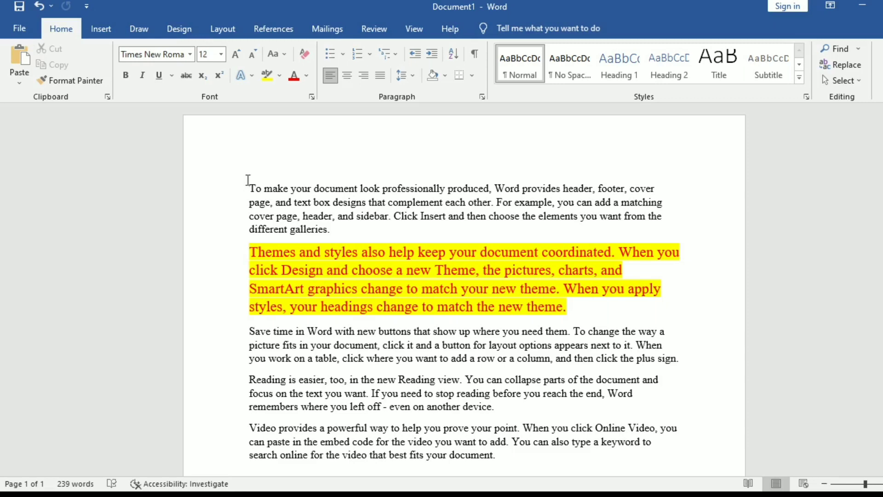
# - Undo the yellow highlight and the red font colour of the second paragraph
pyautogui.hotkey('ctrl', 'z')
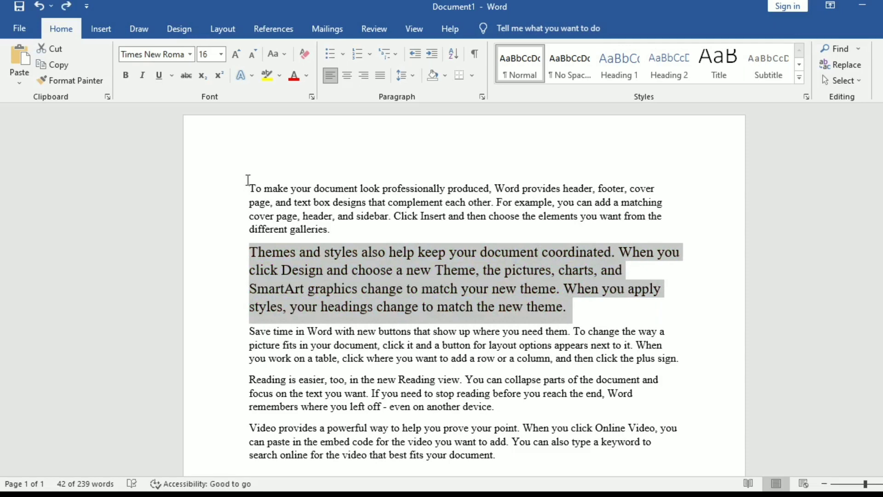
pyautogui.hotkey('ctrl', 'z')
pyautogui.hotkey('ctrl', 'z')
# - Increase the selected second paragraph's font size one increment at a time to 24
pyautogui.hotkey('ctrl', 'shift', '.')
pyautogui.hotkey('ctrl', 'shift', '.')
pyautogui.hotkey('ctrl', 'shift', '.')
pyautogui.hotkey('ctrl', 'shift', '.')
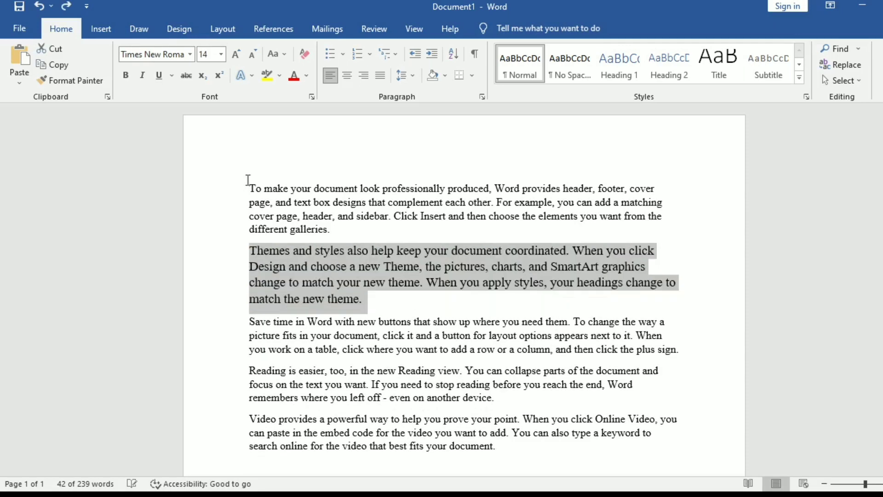
pyautogui.hotkey('ctrl', 'shift', '.')
pyautogui.hotkey('ctrl', 'shift', '.')
pyautogui.hotkey('ctrl', 'shift', '.')
pyautogui.hotkey('ctrl', 'shift', '.')
pyautogui.hotkey('ctrl', 'shift', '.')
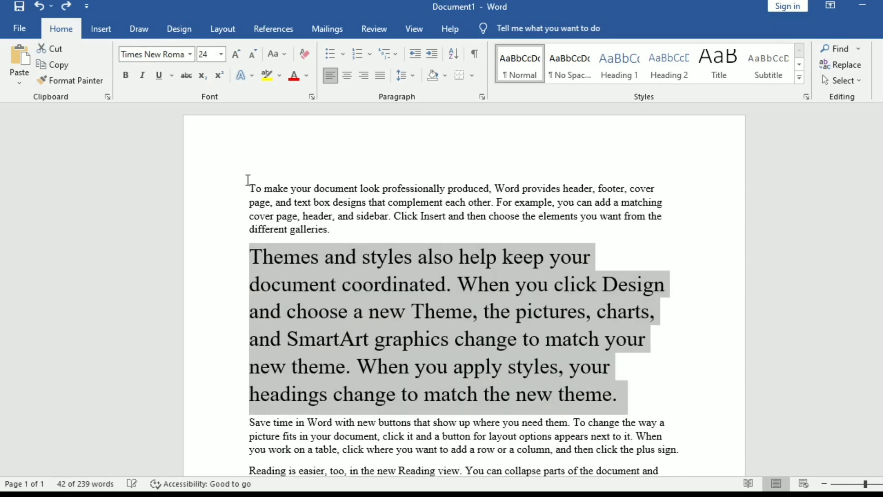
# - Decrease the second paragraph's font size one increment at a time to 12
pyautogui.hotkey('ctrl', 'shift', ',')
pyautogui.hotkey('ctrl', 'shift', ',')
pyautogui.hotkey('ctrl', 'shift', ',')
pyautogui.hotkey('ctrl', 'shift', ',')
pyautogui.hotkey('ctrl', 'shift', ',')
pyautogui.hotkey('ctrl', 'shift', ',')
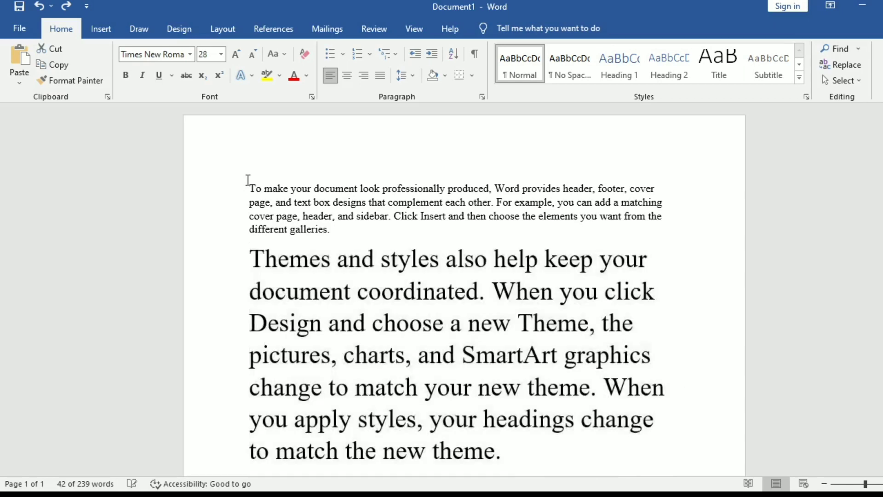
pyautogui.hotkey('ctrl', 'shift', ',')
pyautogui.hotkey('ctrl', 'shift', ',')
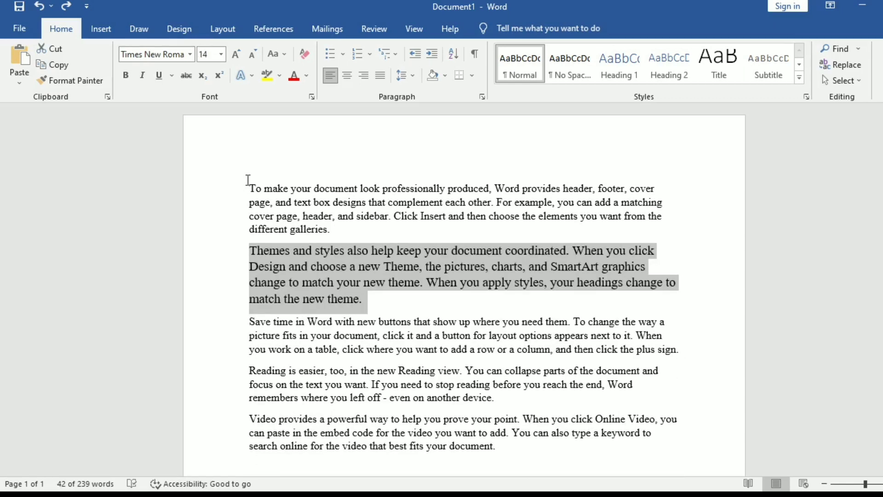
pyautogui.hotkey('ctrl', 'shift', ',')
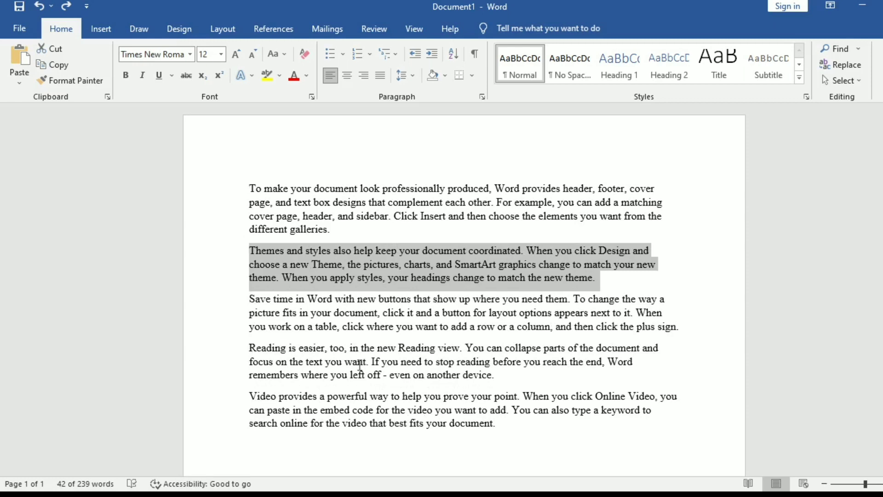
# - Select the whole document and format all its paragraphs as a list with check-mark bullets
pyautogui.click(500, 429)
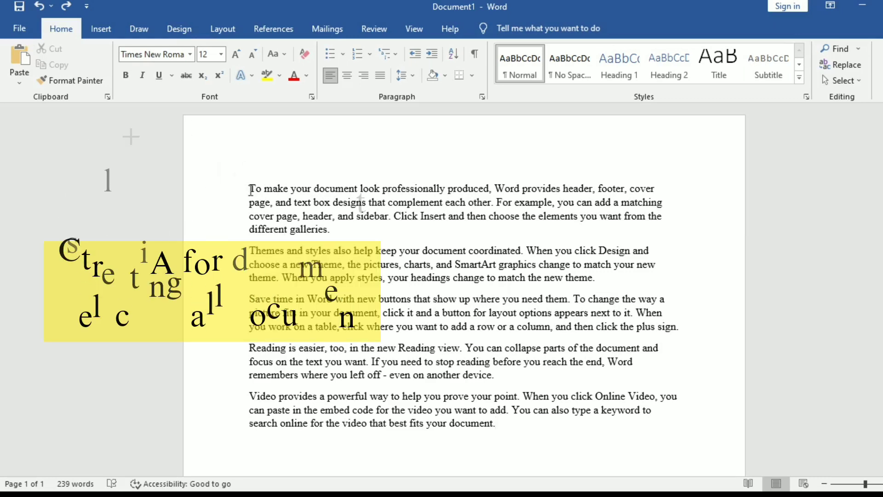
pyautogui.hotkey('ctrl', 'a')
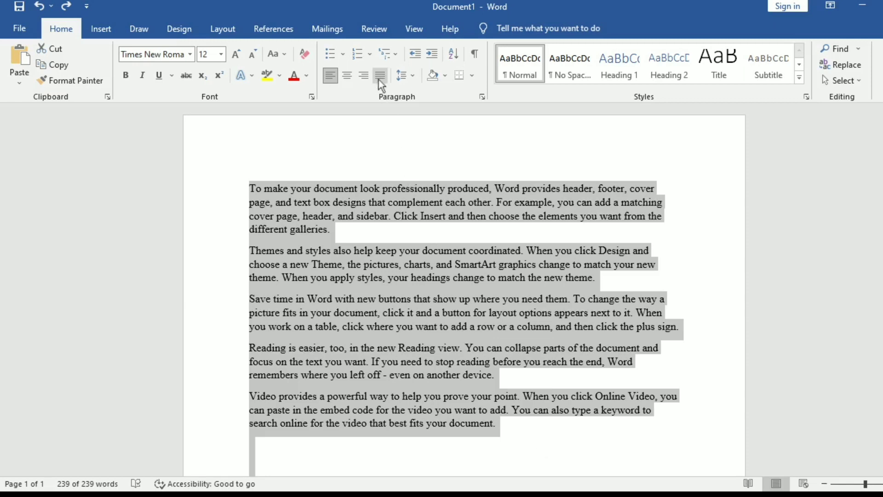
pyautogui.click(344, 56)
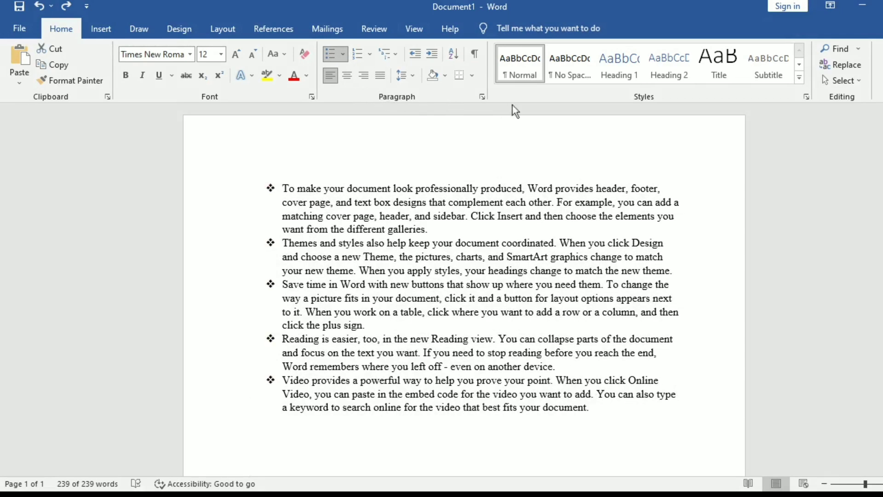
pyautogui.click(399, 121)
# - Select the entire document and change its bullets to lettered numbering in the a), b), c) style
pyautogui.hotkey('ctrl', 'a')
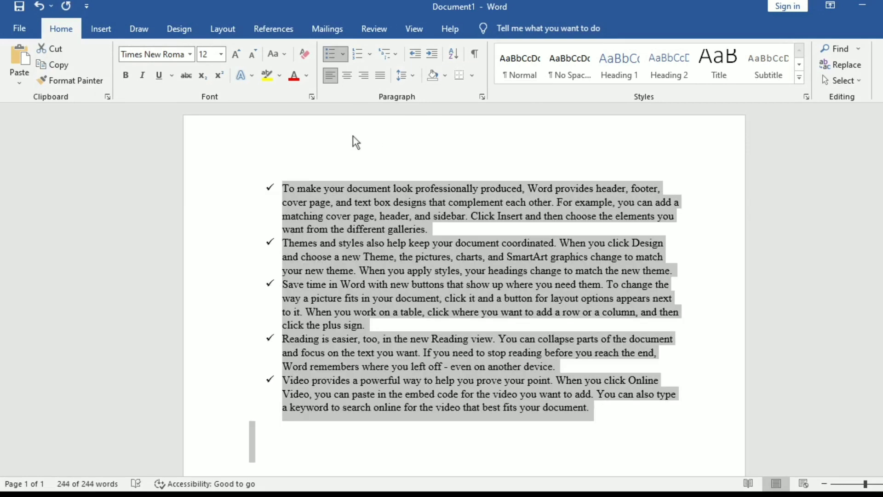
pyautogui.click(370, 54)
pyautogui.click(477, 184)
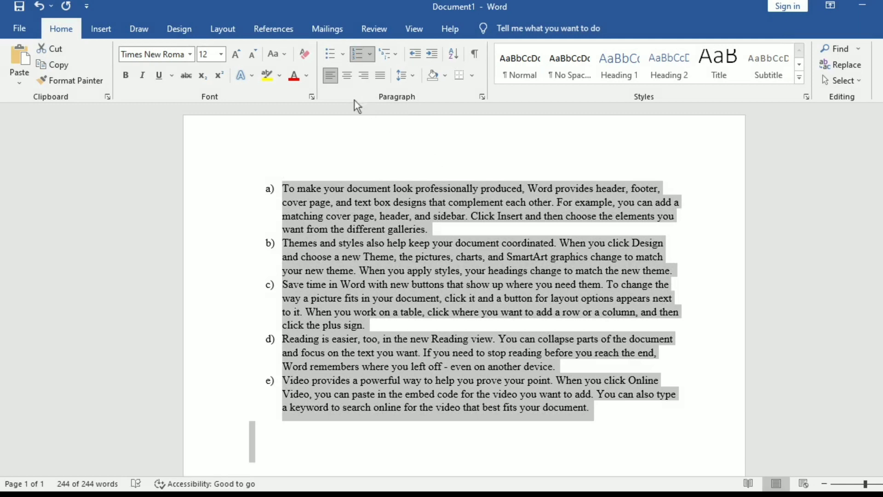
# - Try centred and justified alignment on the lettered list, ending with left alignment
pyautogui.click(348, 75)
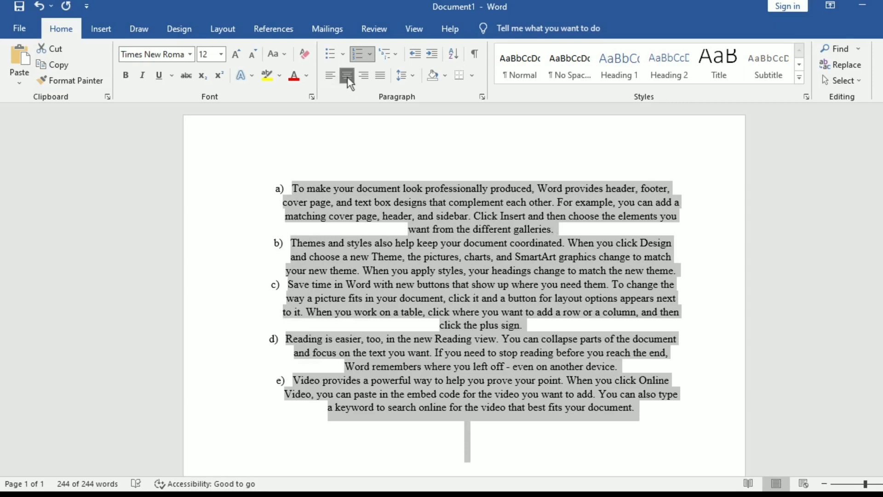
pyautogui.click(346, 76)
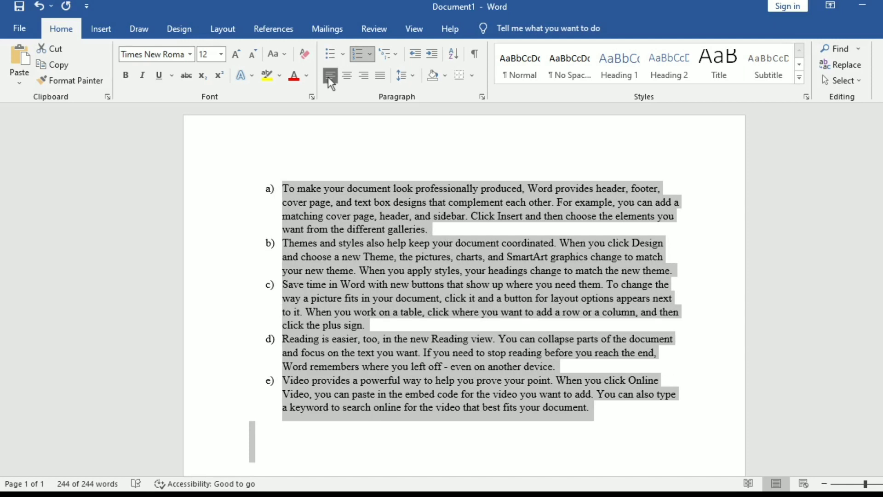
pyautogui.hotkey('ctrl', 'j')
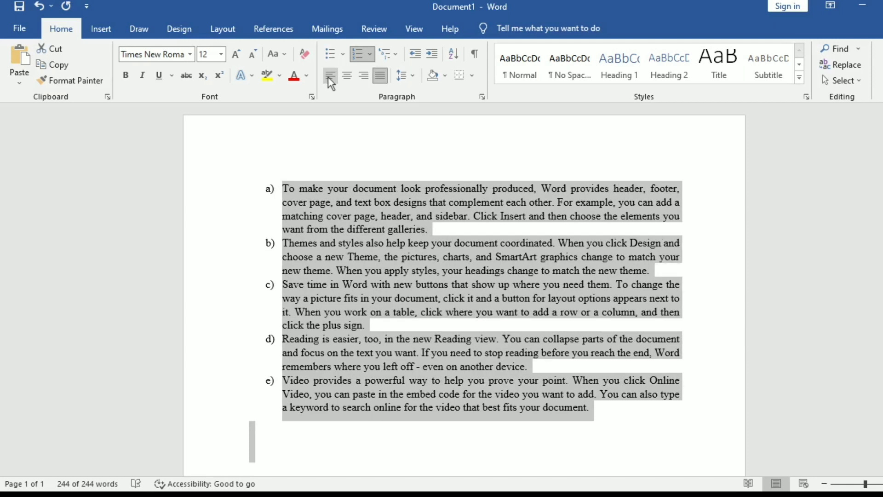
pyautogui.click(380, 76)
pyautogui.click(380, 76)
pyautogui.click(380, 77)
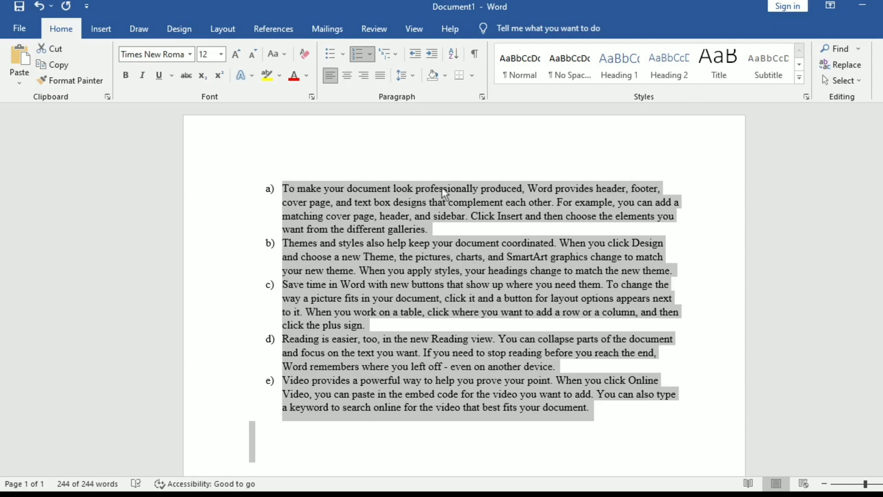
# - Select the text of all the lettered list items, from the first to the end of the last
pyautogui.click(460, 228)
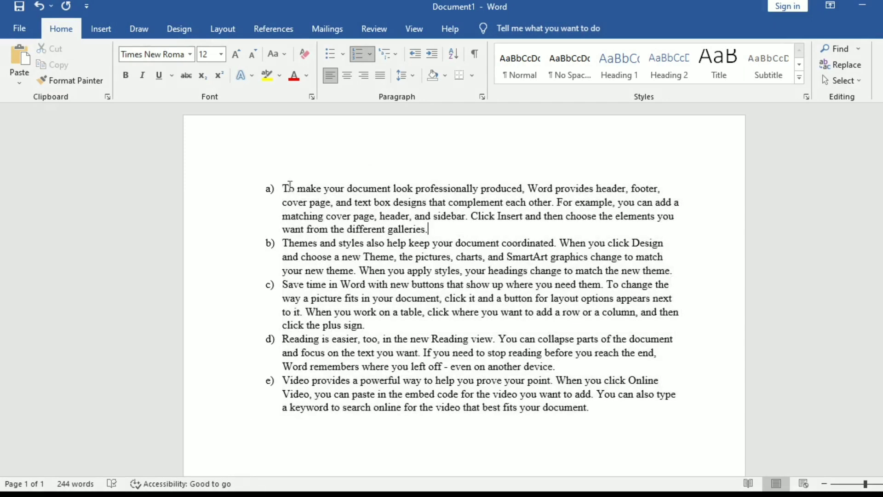
pyautogui.moveTo(285, 185); pyautogui.dragTo(662, 381)
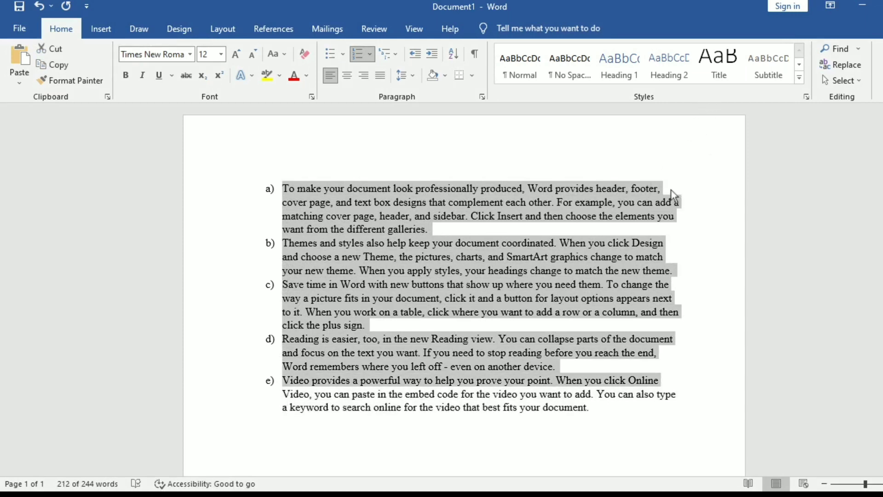
pyautogui.moveTo(670, 192); pyautogui.dragTo(673, 243)
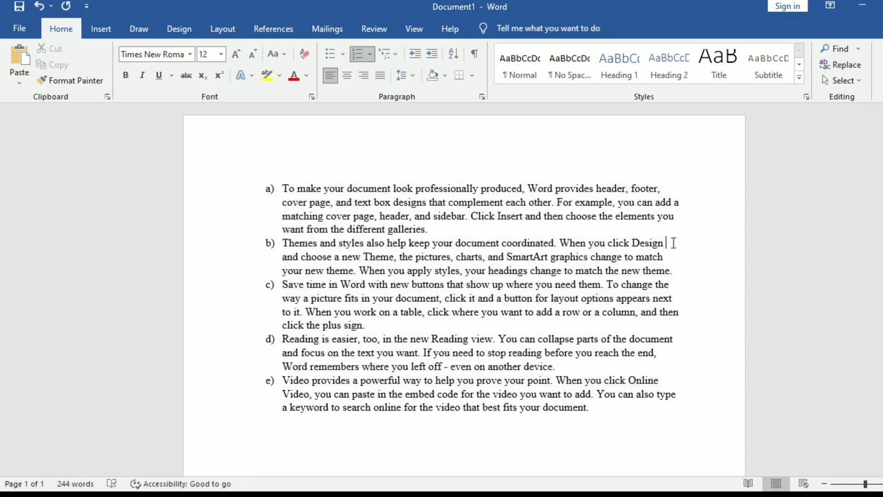
pyautogui.moveTo(285, 186); pyautogui.dragTo(661, 400)
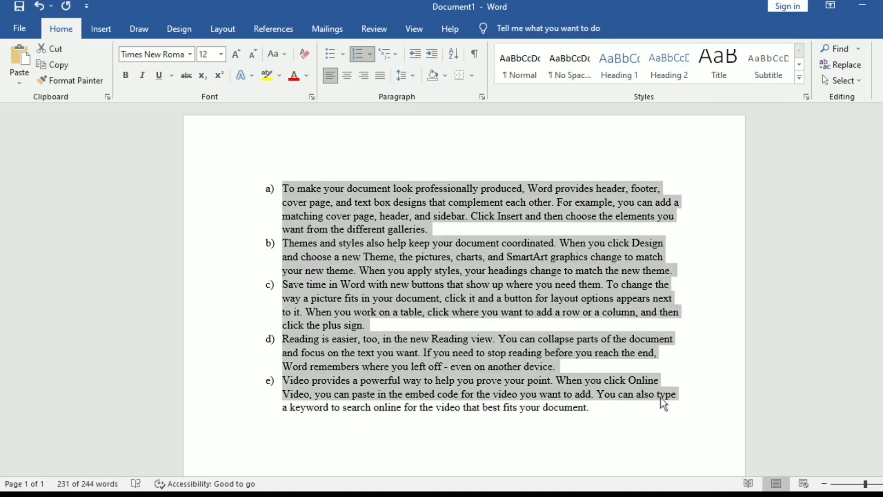
pyautogui.moveTo(596, 410); pyautogui.dragTo(289, 190)
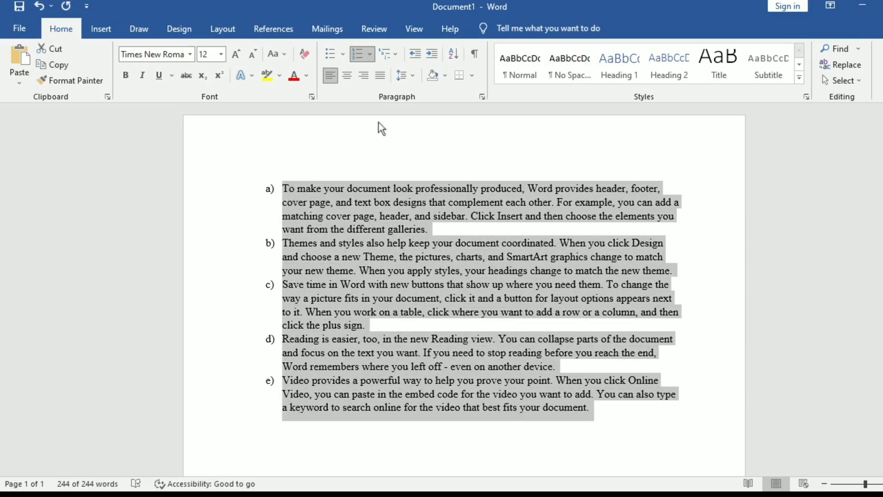
# - Justify the selected lettered list text, and try right and left alignment on the empty paragraph below the list
pyautogui.click(381, 77)
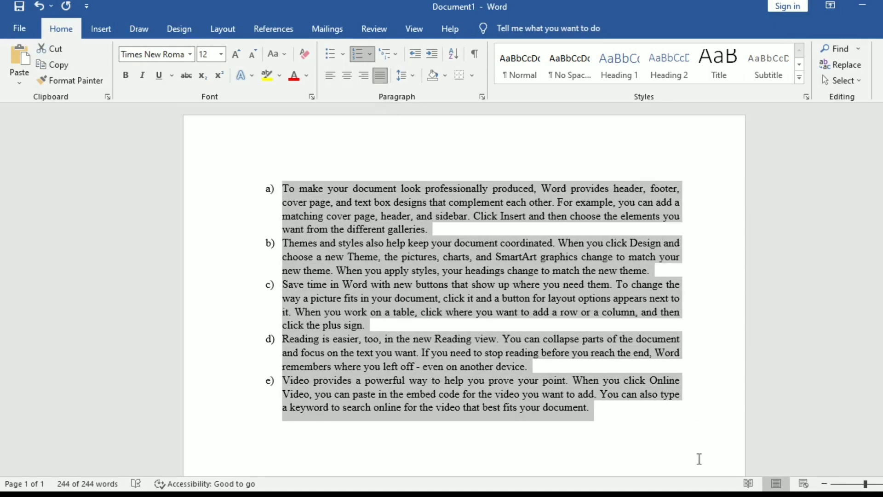
pyautogui.click(608, 422)
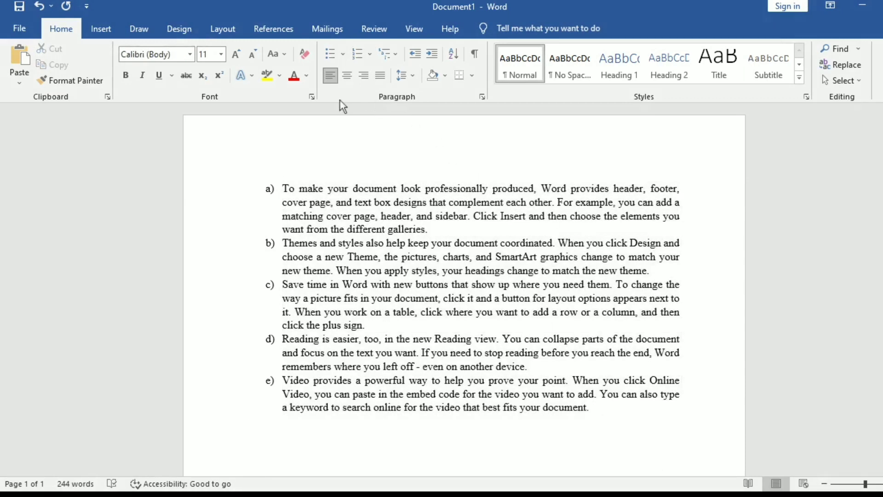
pyautogui.click(364, 76)
pyautogui.click(330, 75)
pyautogui.click(325, 246)
# - Select the whole document and try right and centred alignment on it, ending with left alignment
pyautogui.hotkey('ctrl', 'a')
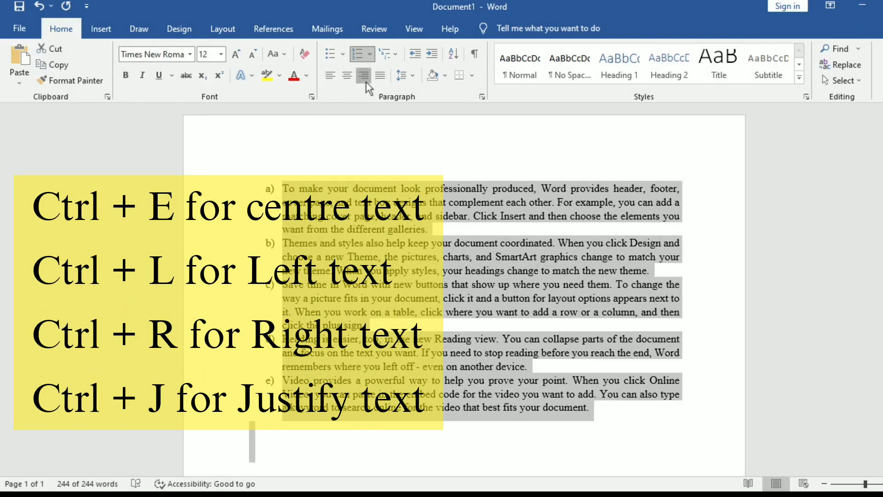
pyautogui.click(363, 76)
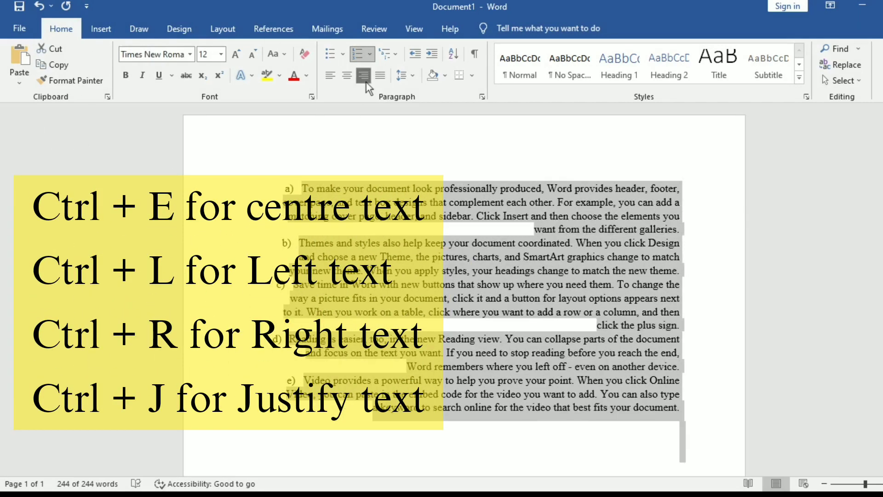
pyautogui.click(347, 76)
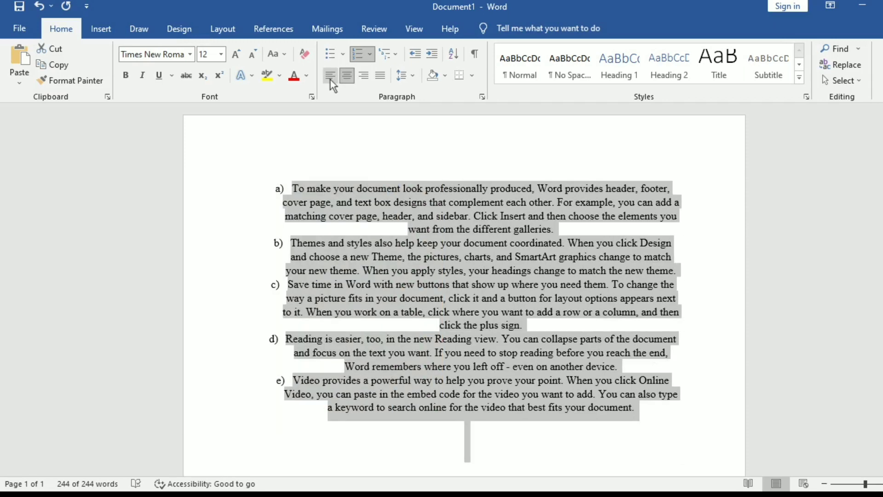
pyautogui.click(331, 75)
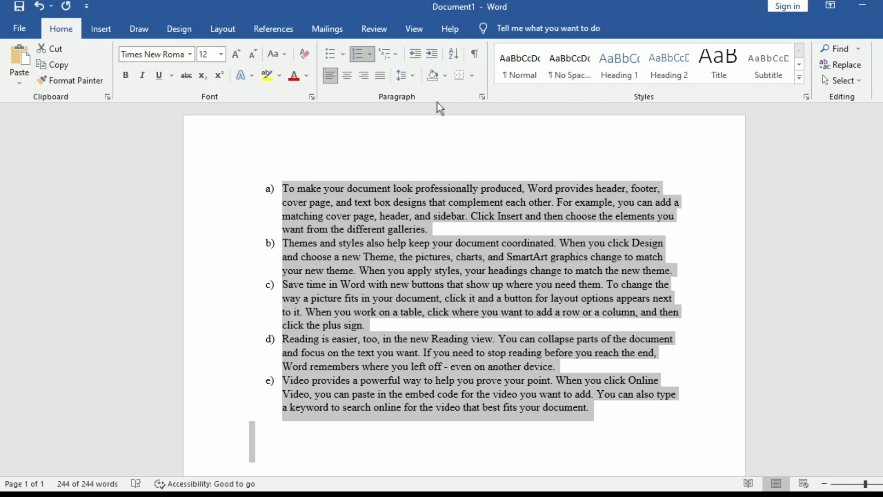
# - Open the line and paragraph spacing options for the selected document text
pyautogui.click(414, 80)
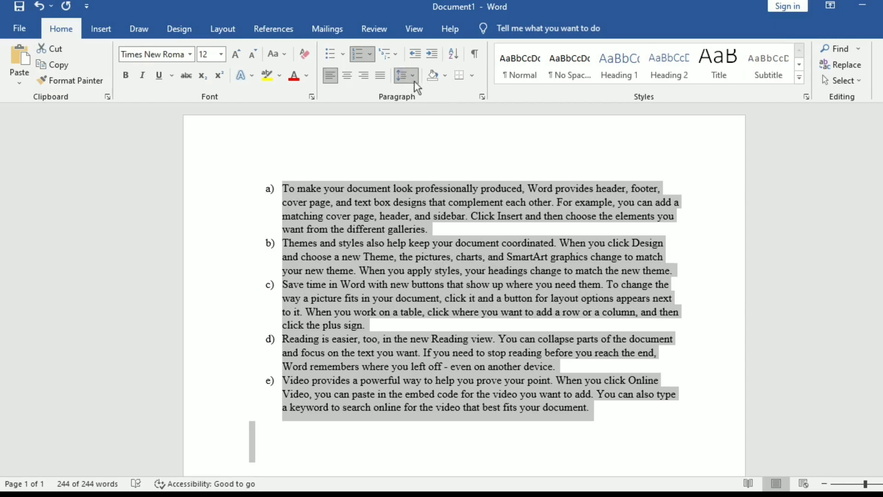